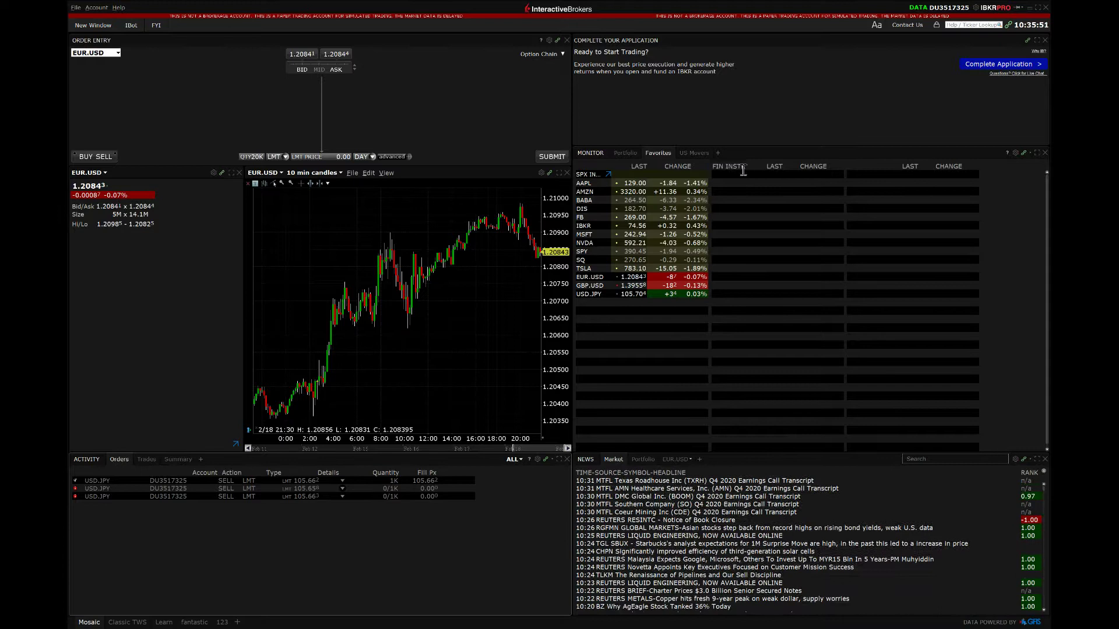
Create a new empty layout tab named '1234', getting past the duplicate-name notice.
click(237, 623)
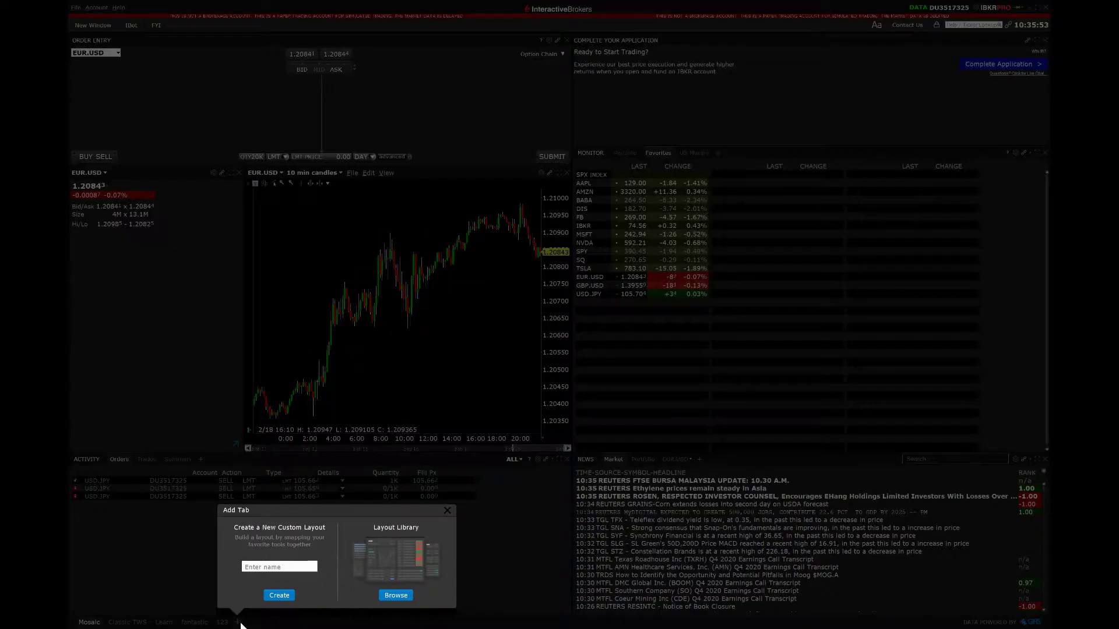
click(264, 566)
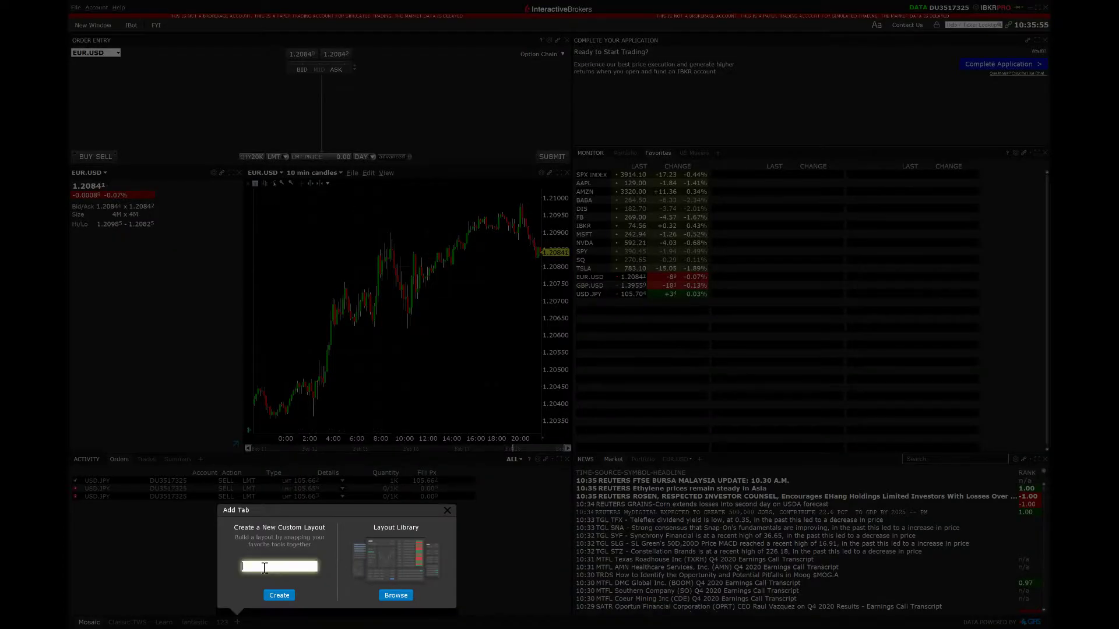
text(123)
click(271, 593)
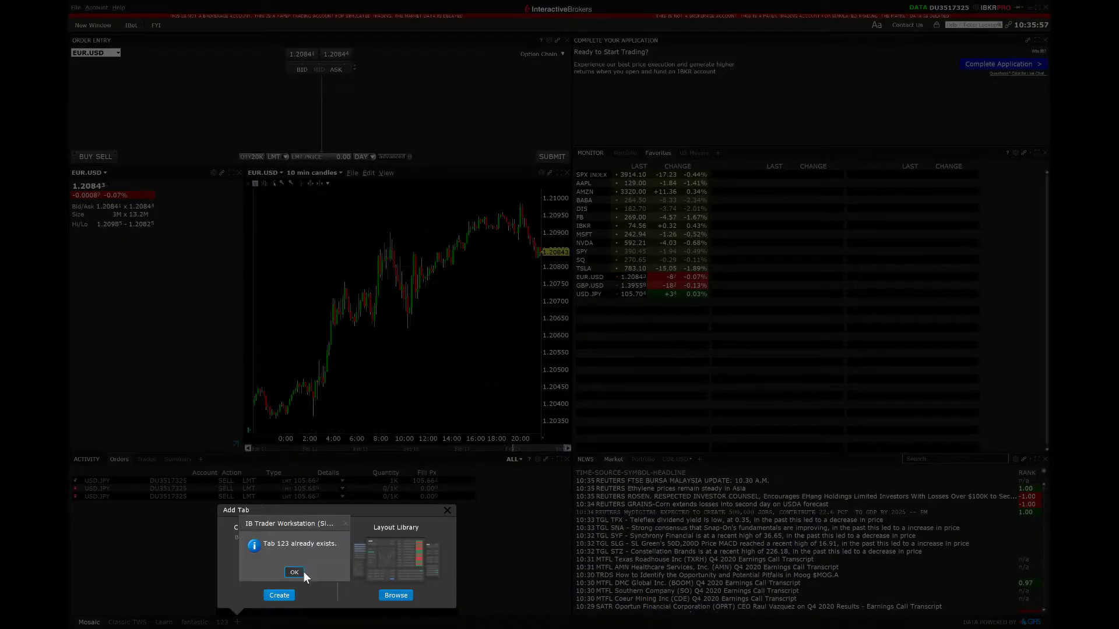
text(1234)
click(285, 566)
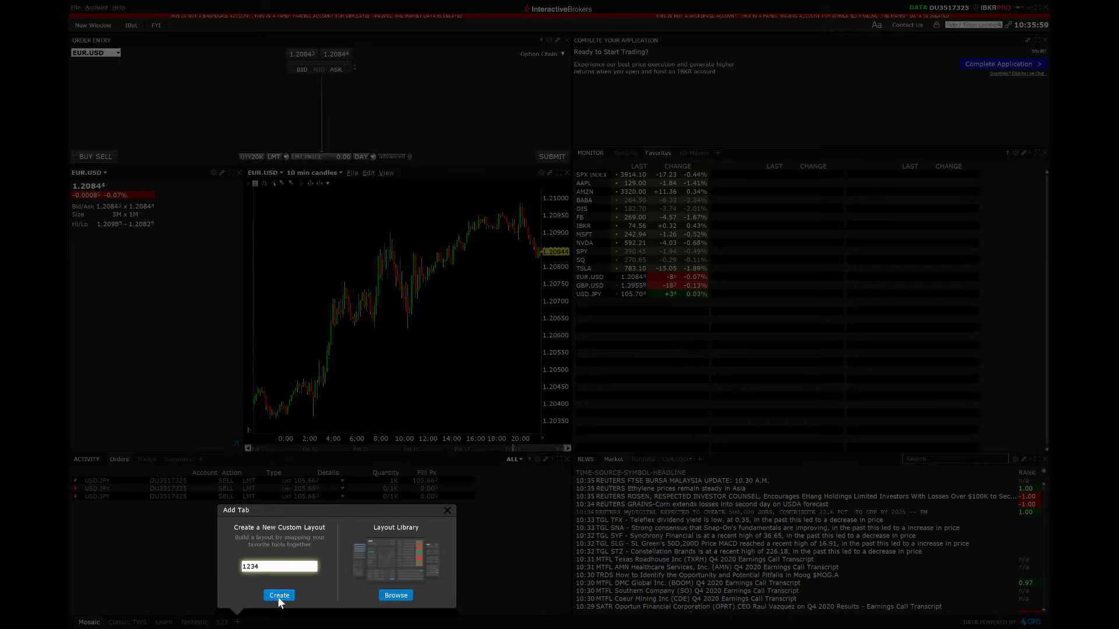
click(277, 597)
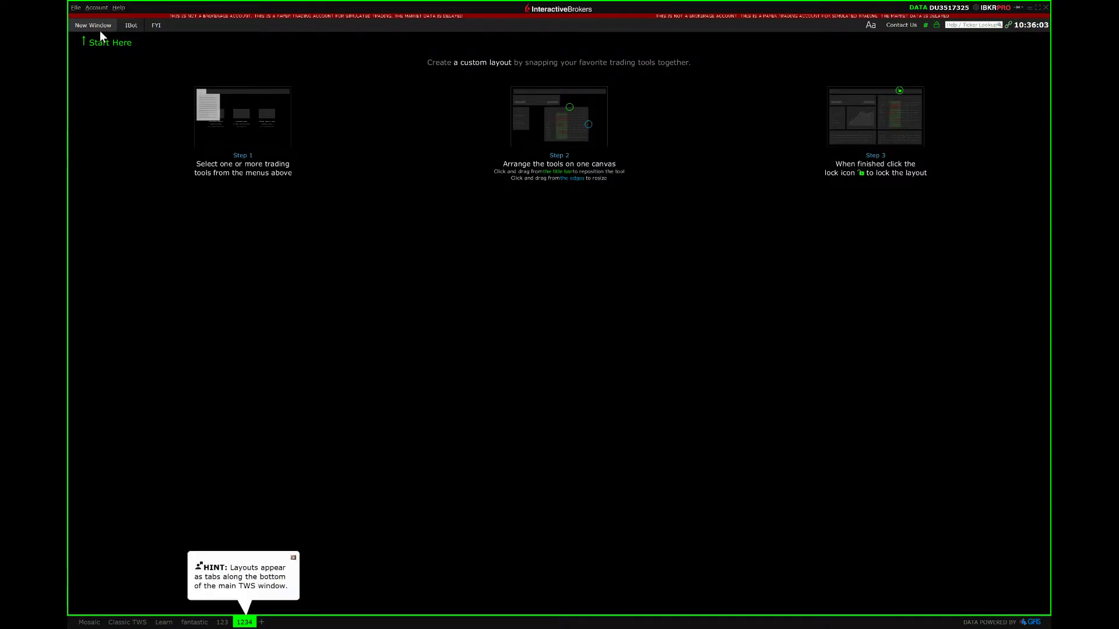
Add a Portfolio panel, resized narrower and taller, in the layout's lower left.
click(100, 29)
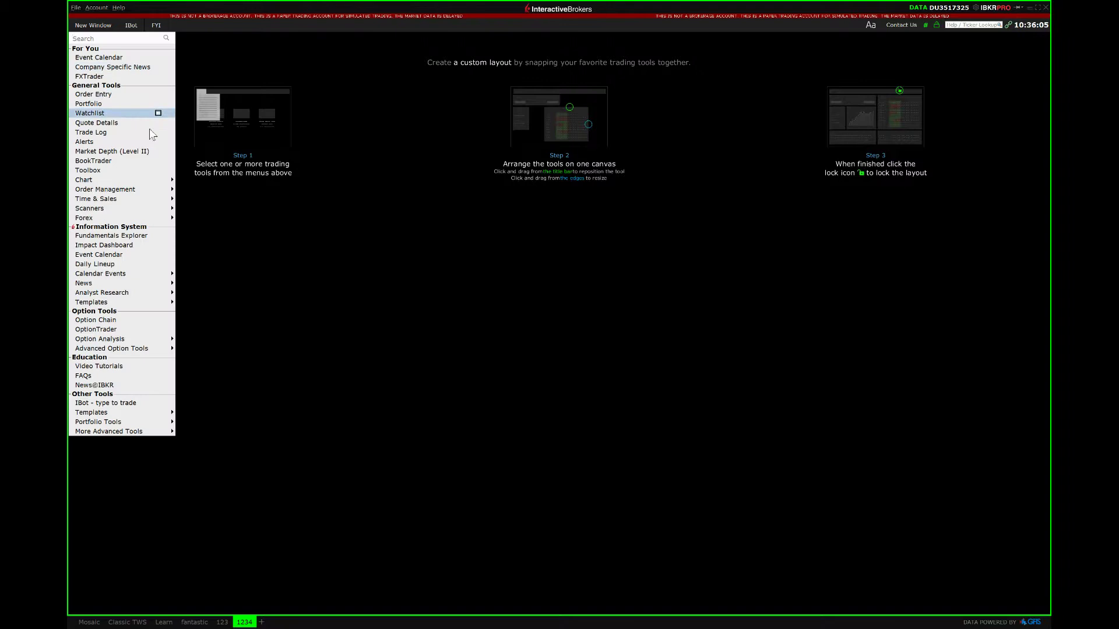
click(113, 105)
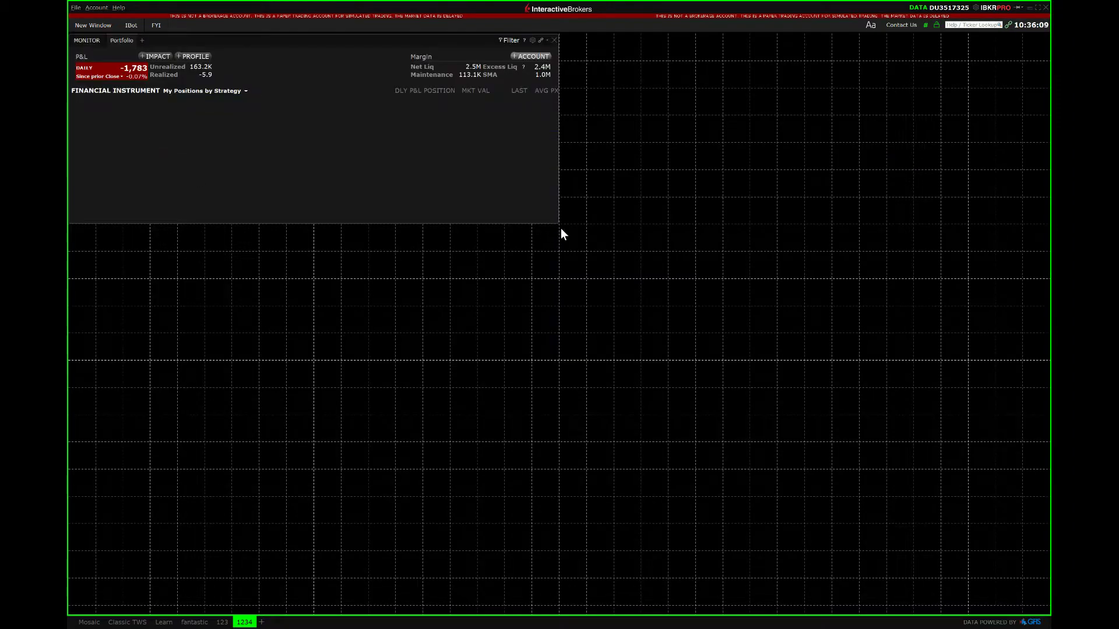
drag(555, 221, 396, 332)
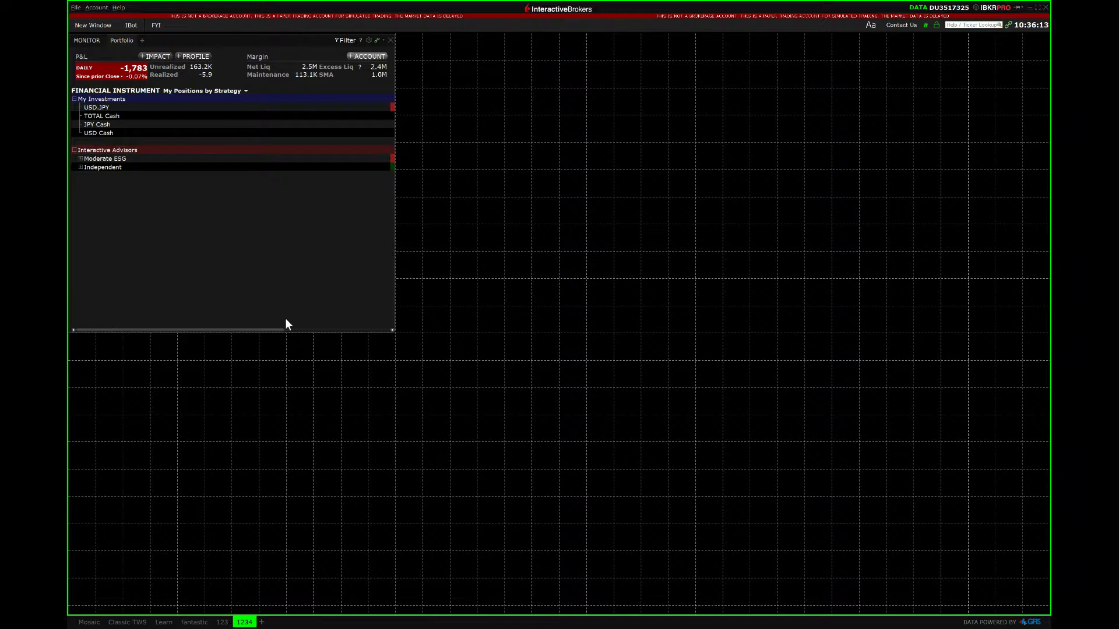
drag(285, 325, 284, 325)
click(85, 27)
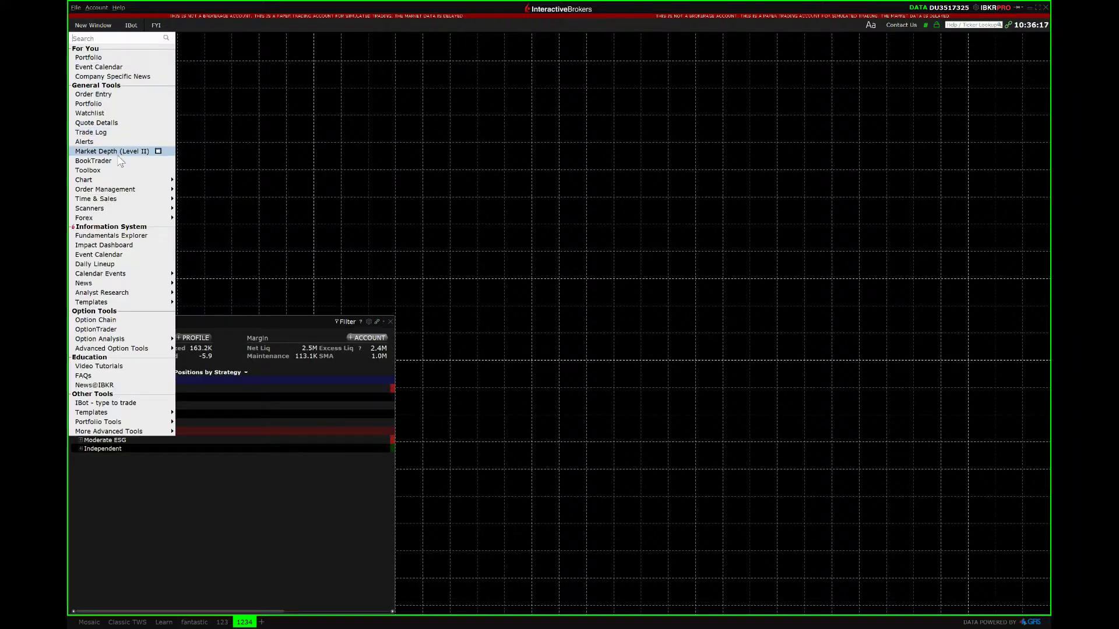
mouse_move(83, 179)
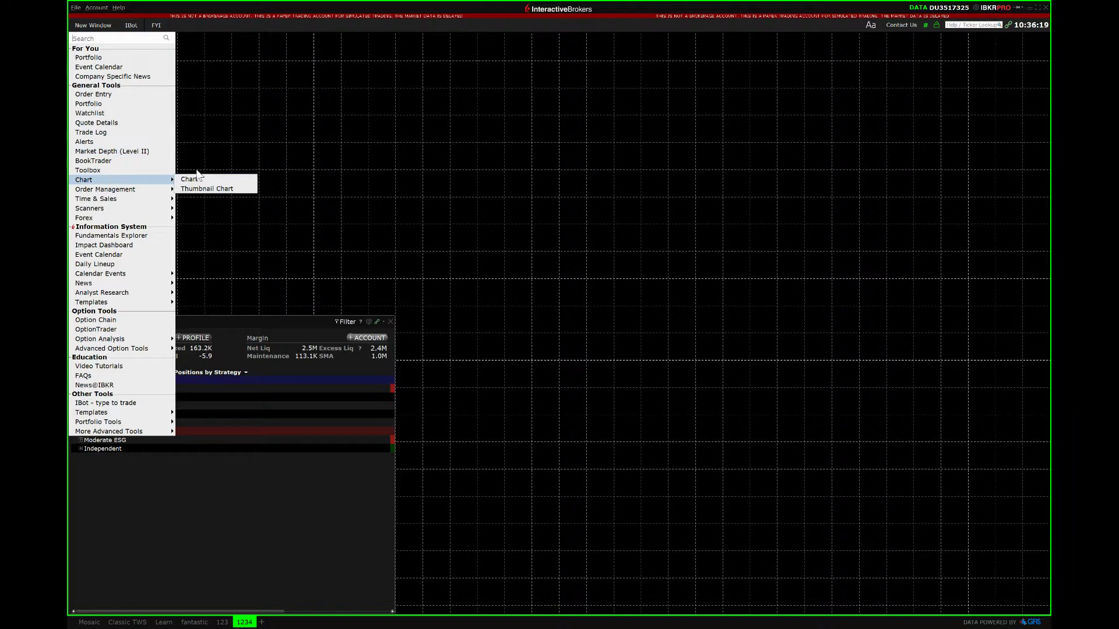
Add an EUR.USD chart and enlarge it across the lower-right area.
click(190, 179)
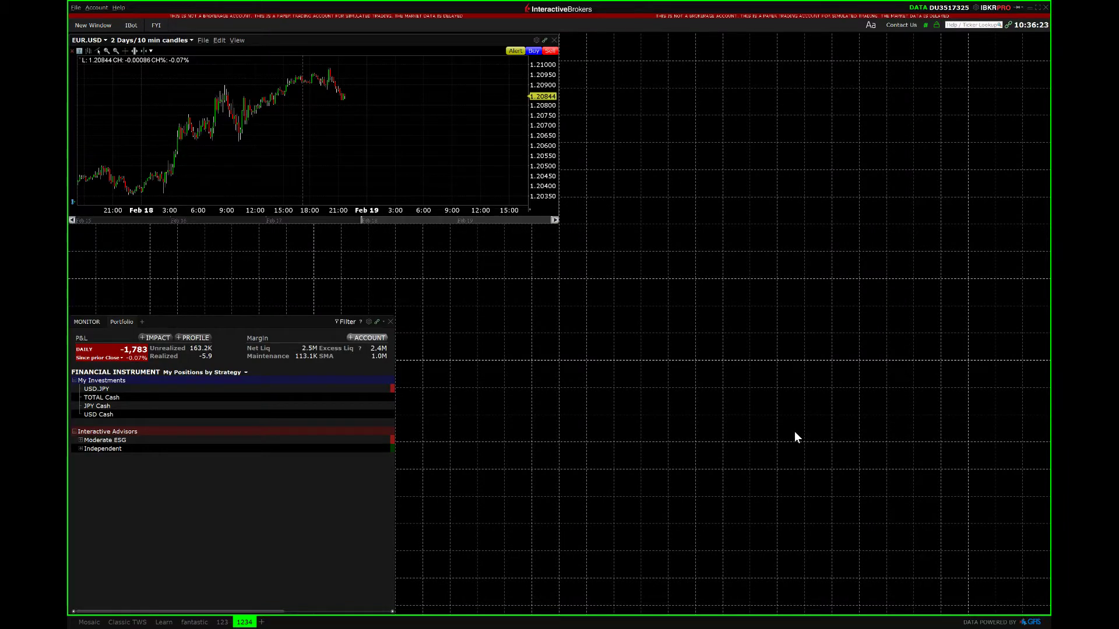
drag(794, 437, 788, 437)
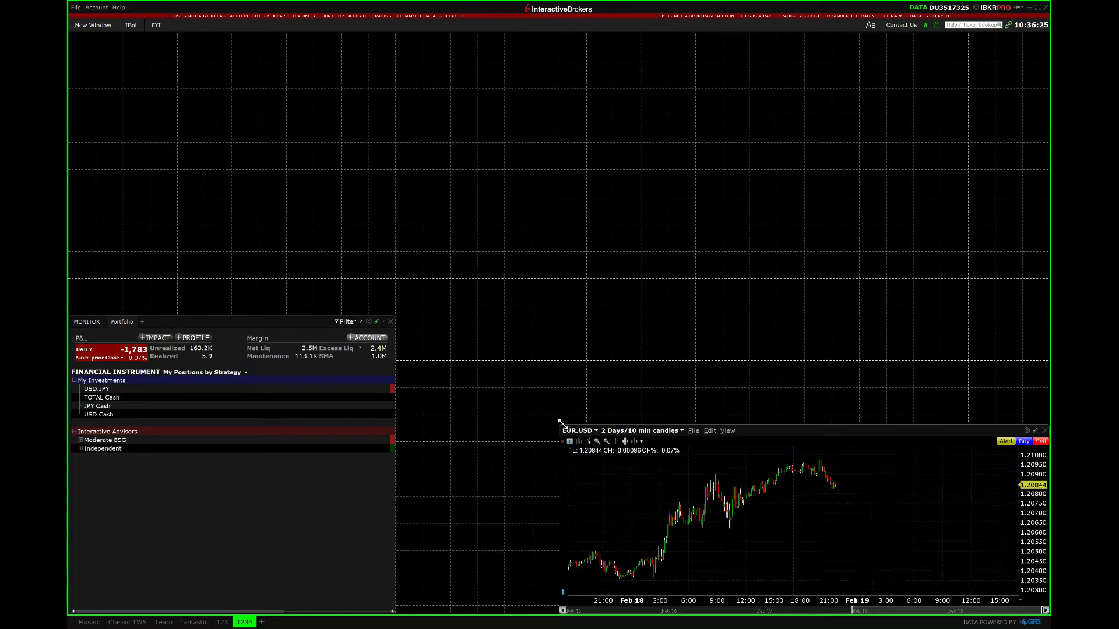
mouse_move(564, 425)
mouse_down()
mouse_move(494, 266)
mouse_move(575, 254)
mouse_up()
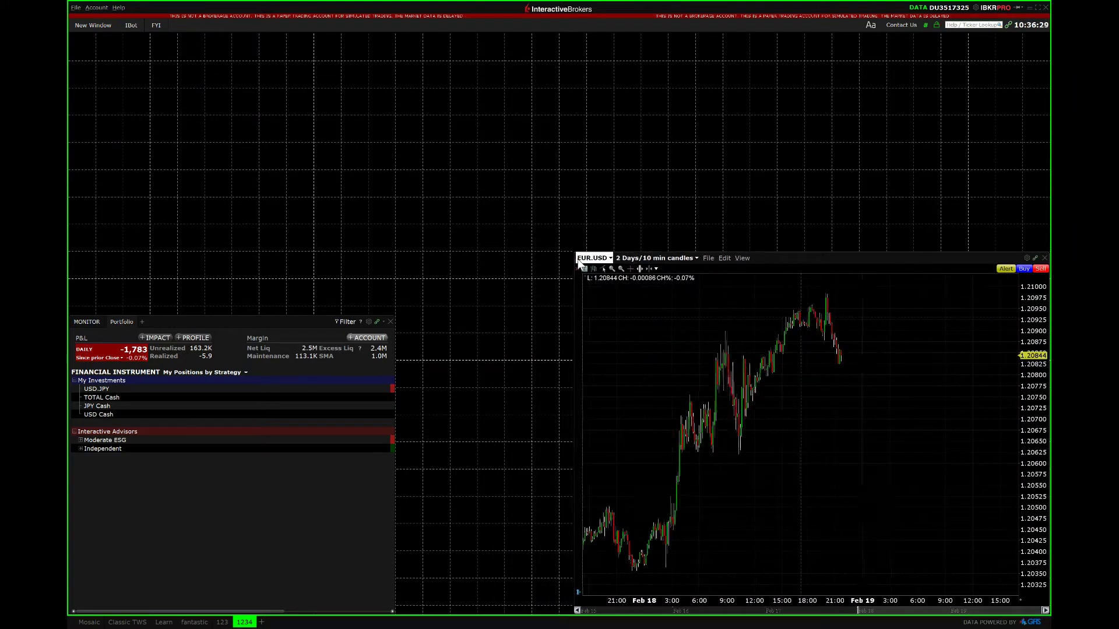
click(92, 25)
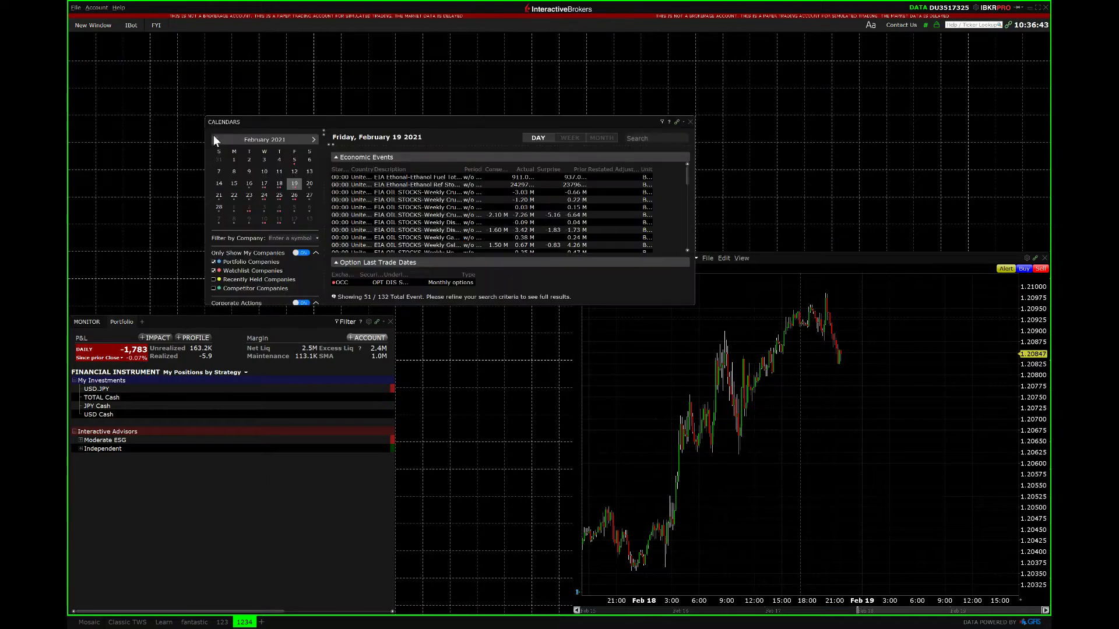
Make the Calendars panel narrower and taller, and narrow the Portfolio panel beside it.
drag(204, 115, 390, 110)
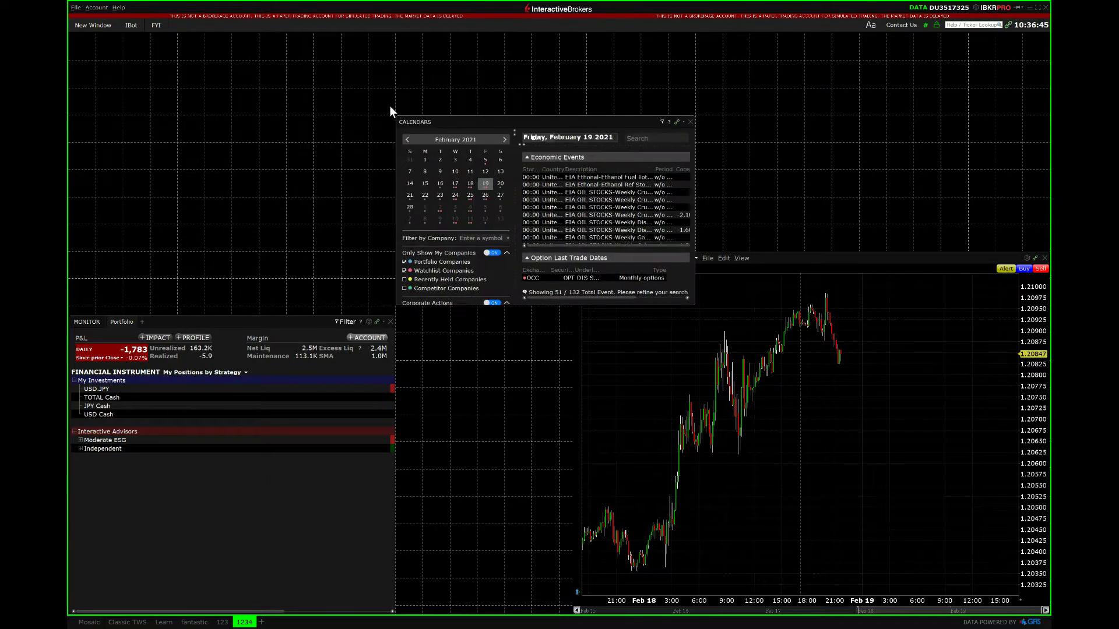
drag(513, 305, 502, 578)
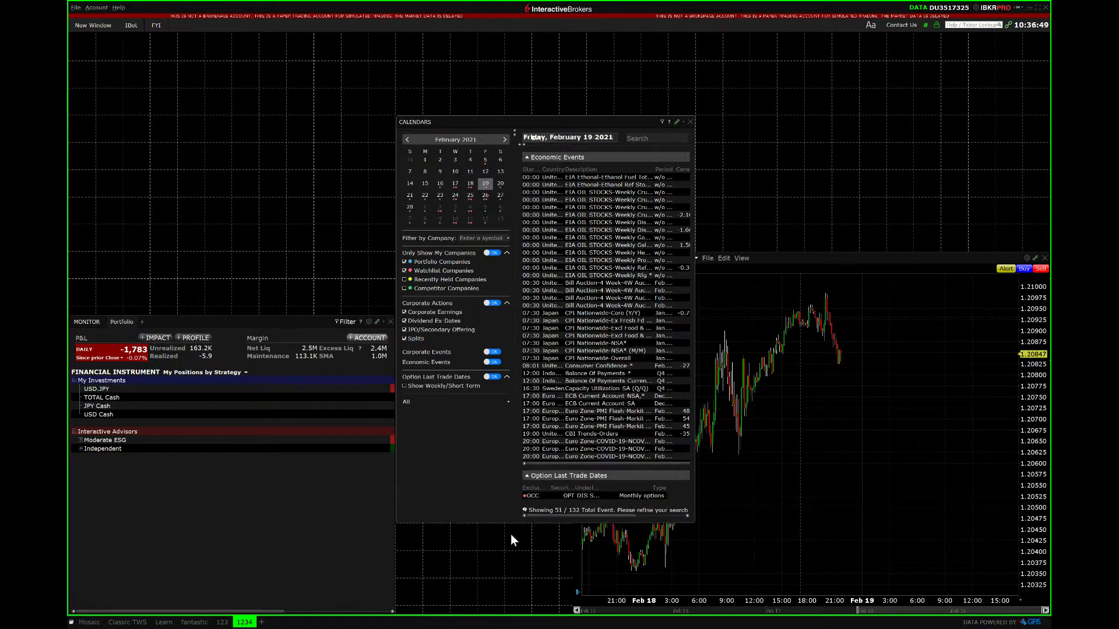
drag(577, 592, 577, 604)
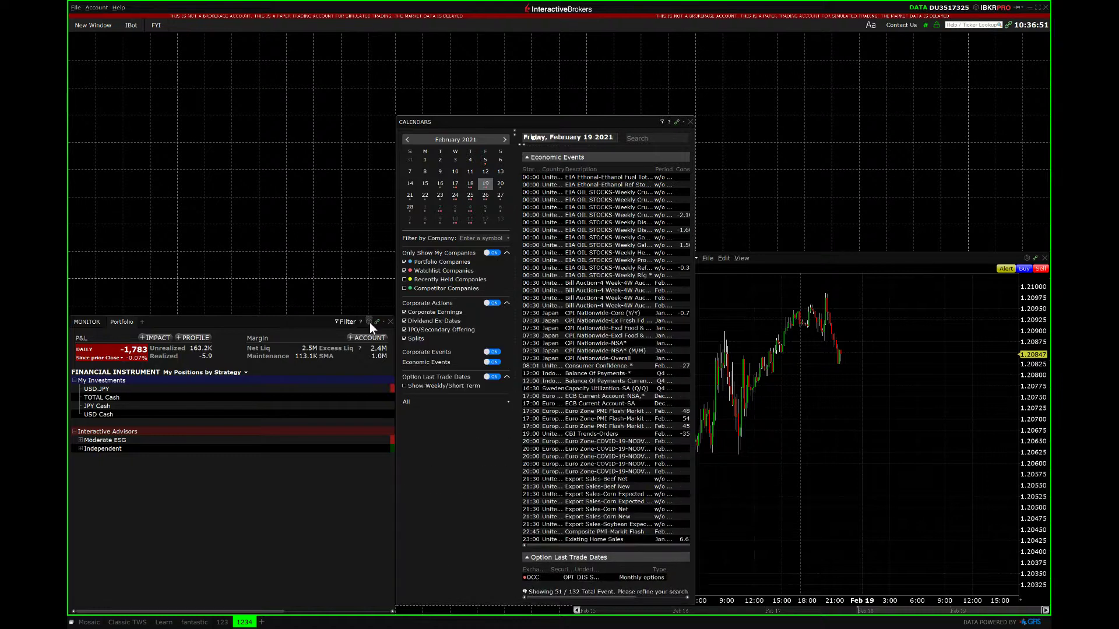
drag(395, 350, 365, 350)
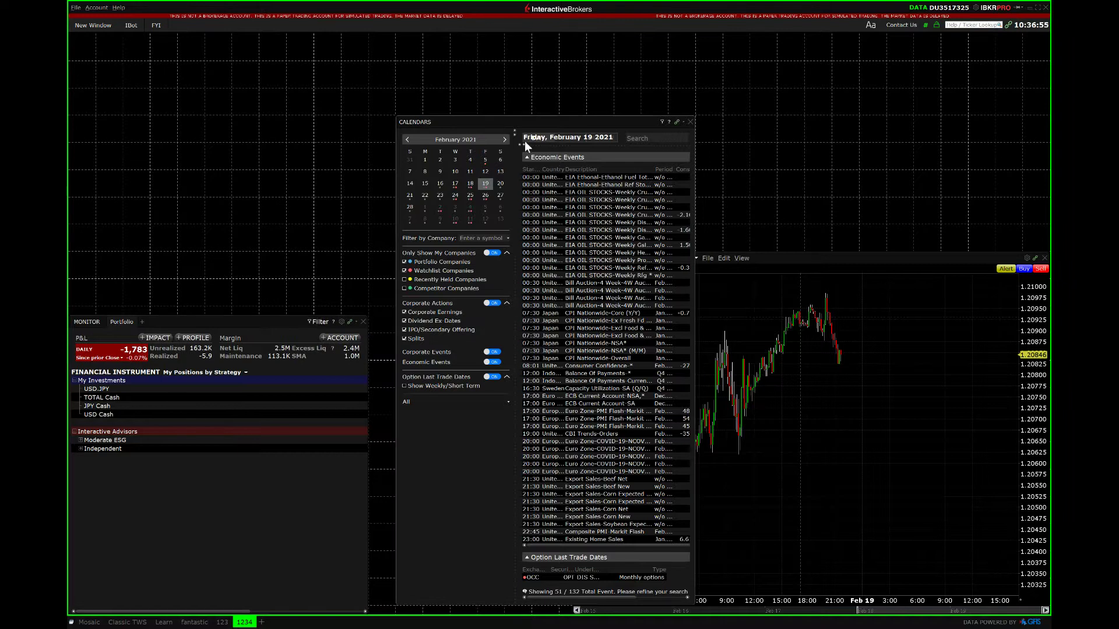
mouse_move(667, 313)
mouse_down()
mouse_move(524, 316)
mouse_move(566, 318)
mouse_up()
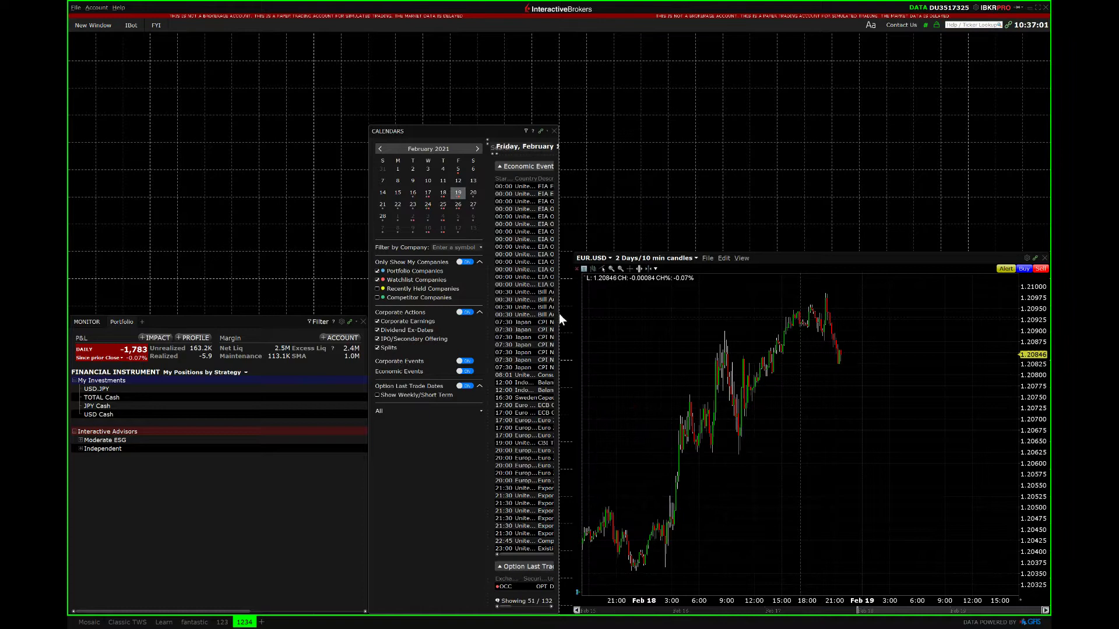
drag(558, 315, 586, 317)
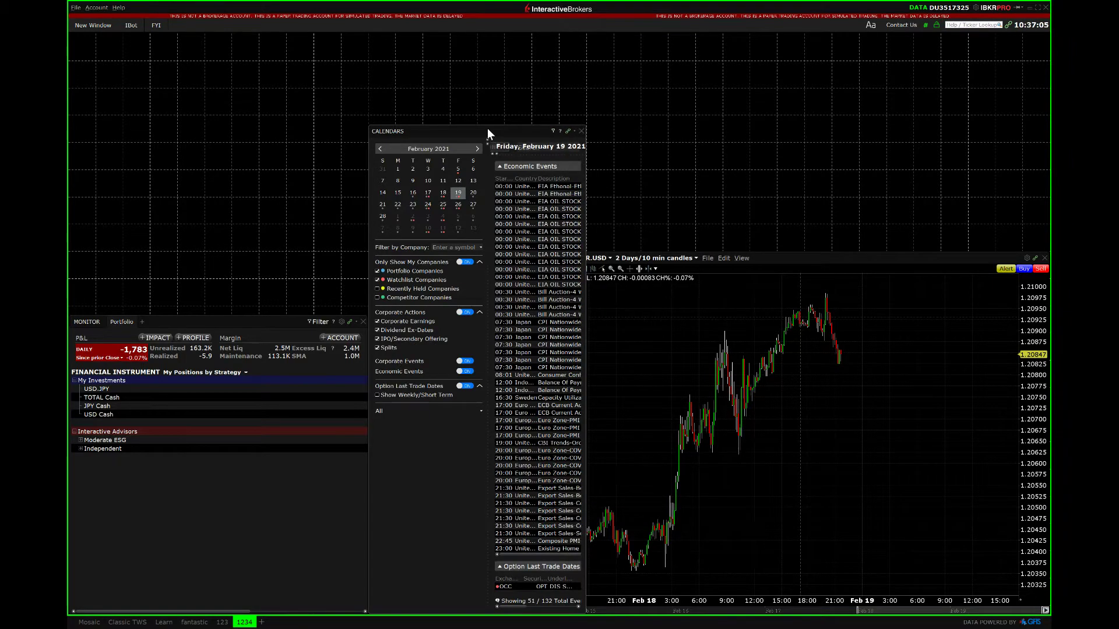
Shorten the Calendars panel from the top, and make the Portfolio panel narrower and taller.
mouse_move(484, 124)
mouse_down()
mouse_move(501, 295)
mouse_move(498, 255)
mouse_up()
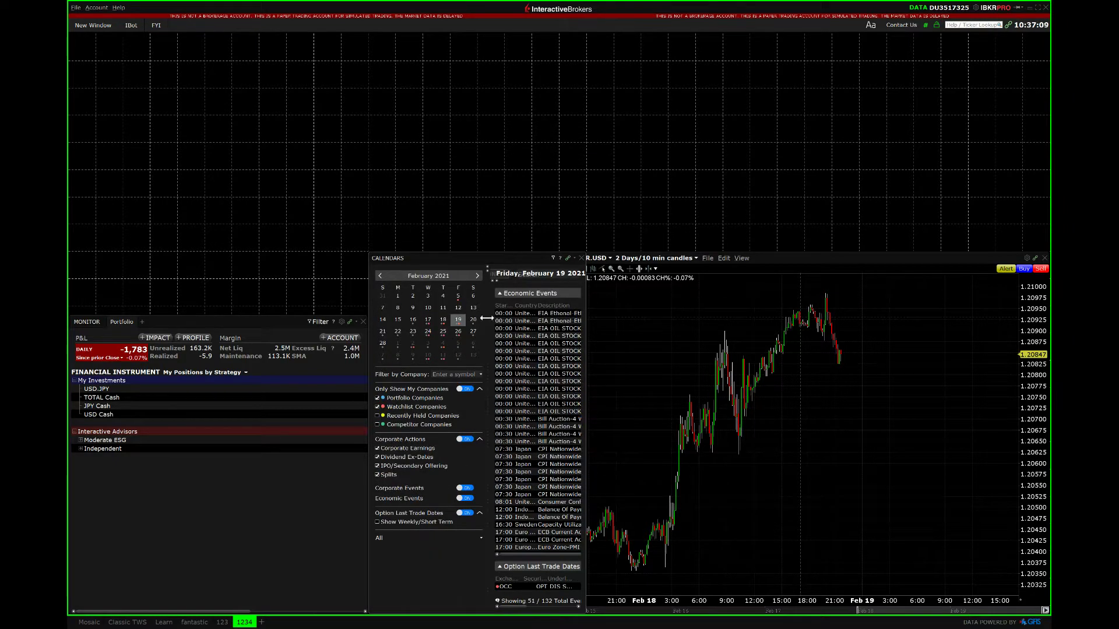
drag(369, 441, 352, 435)
click(289, 496)
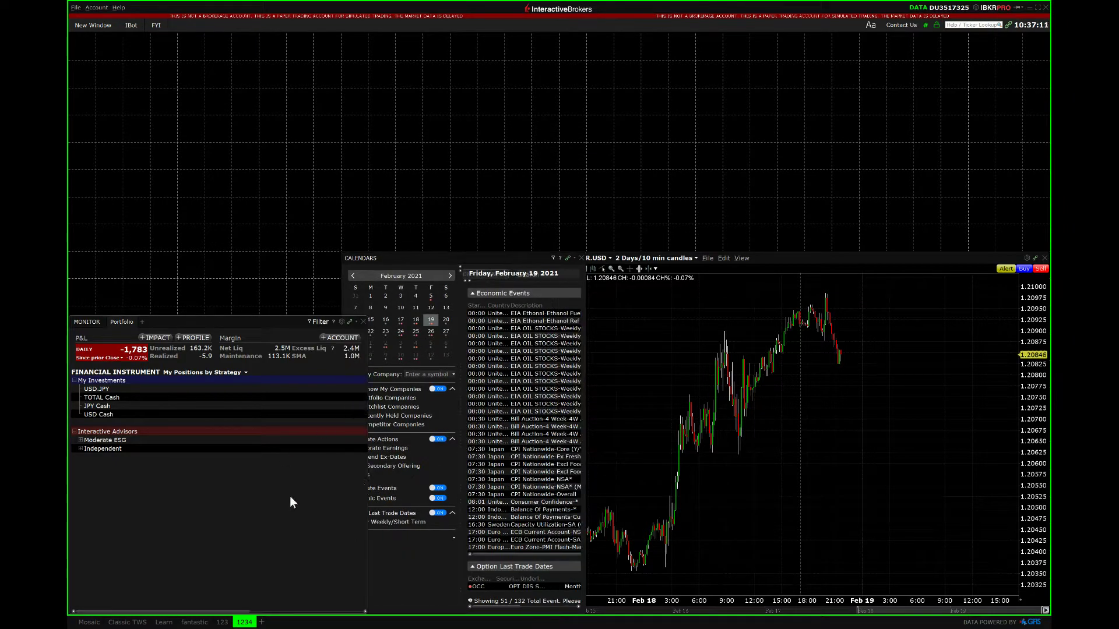
mouse_move(363, 483)
mouse_down()
mouse_move(318, 457)
mouse_move(334, 484)
mouse_up()
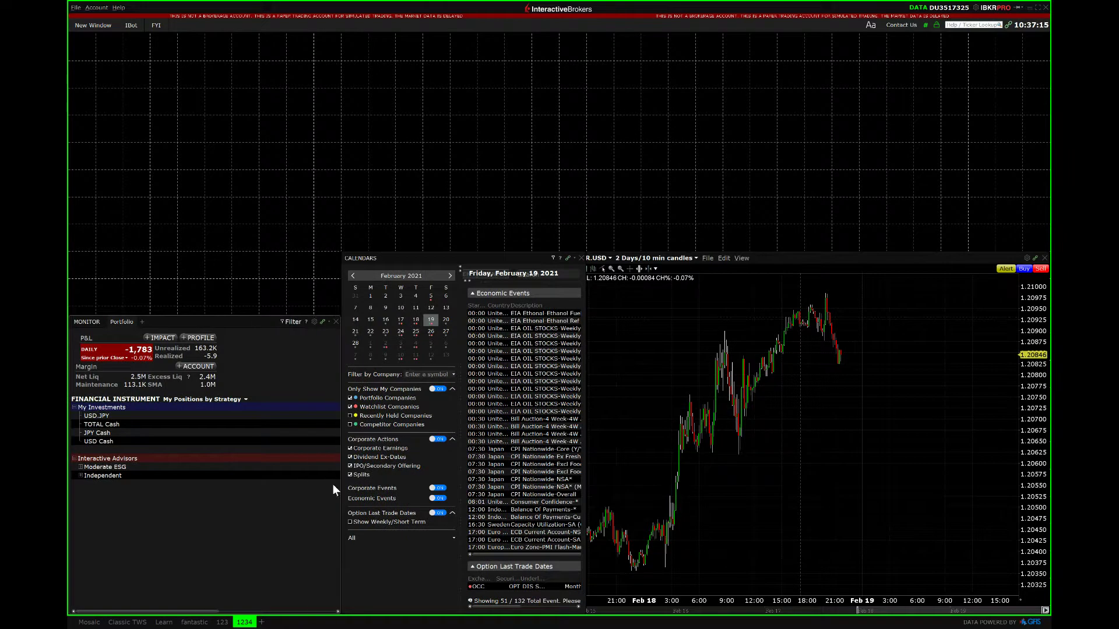
drag(232, 320, 228, 262)
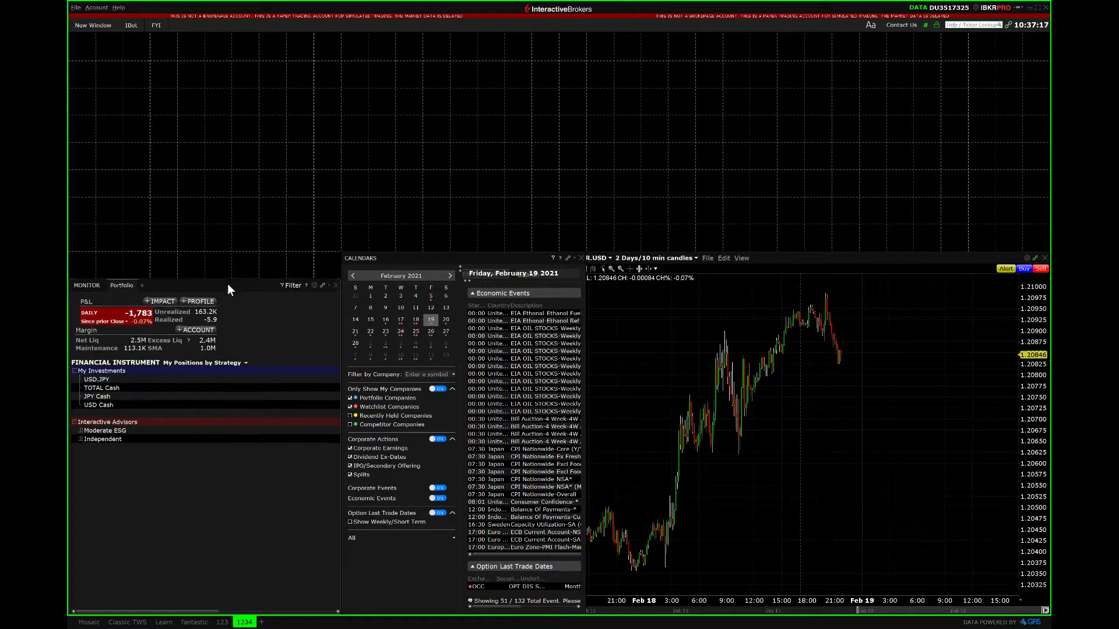
Add a Portfolio or Watchlist News panel that includes competitor news.
click(94, 26)
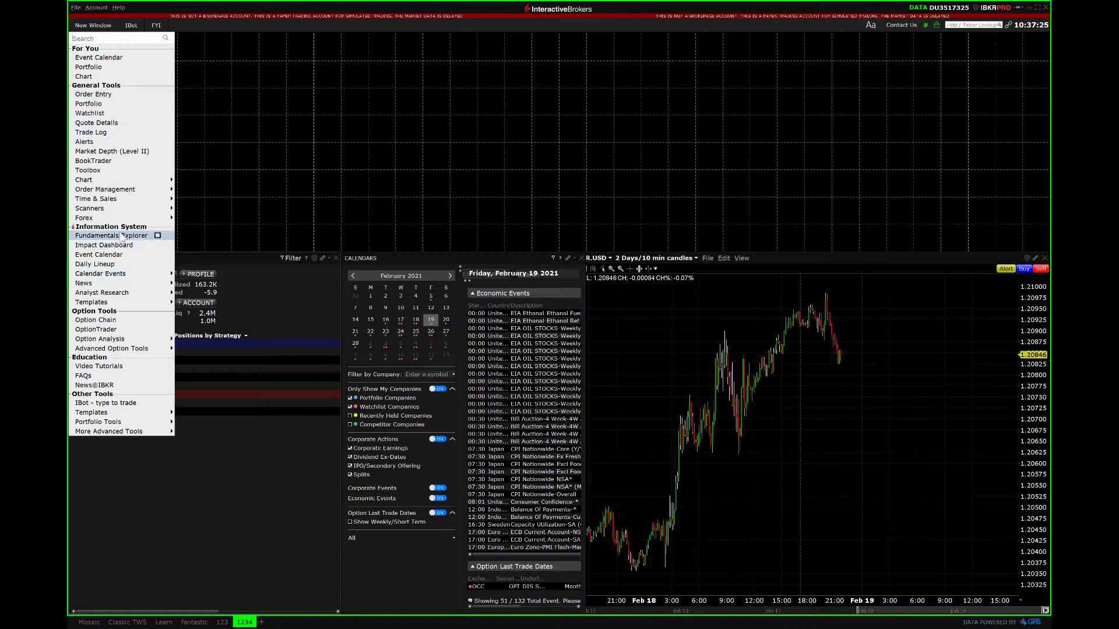
mouse_move(84, 283)
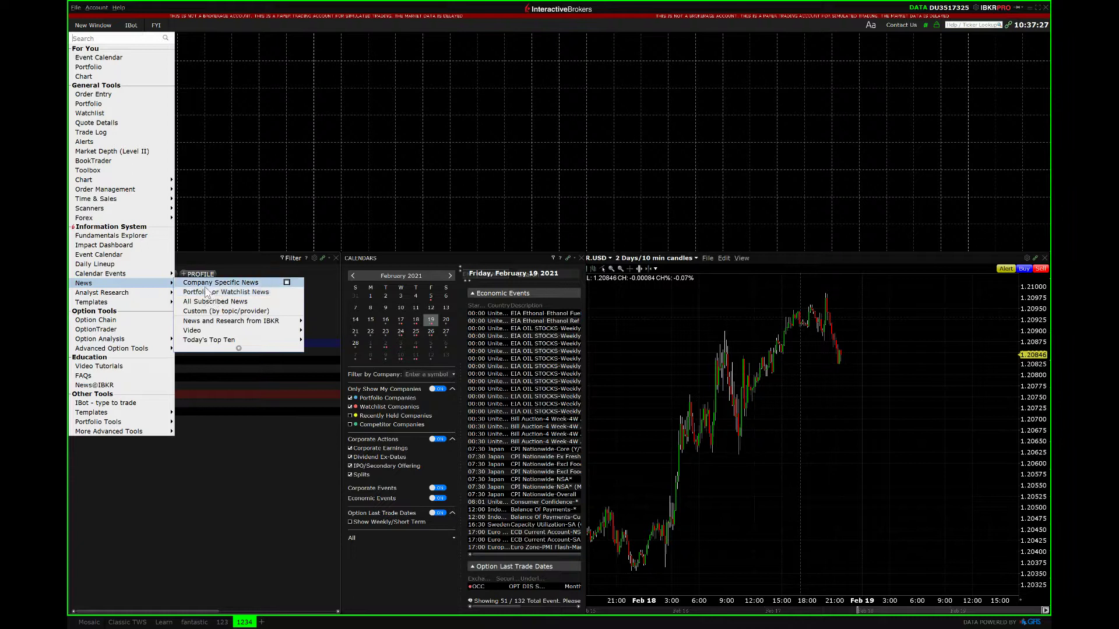
click(224, 292)
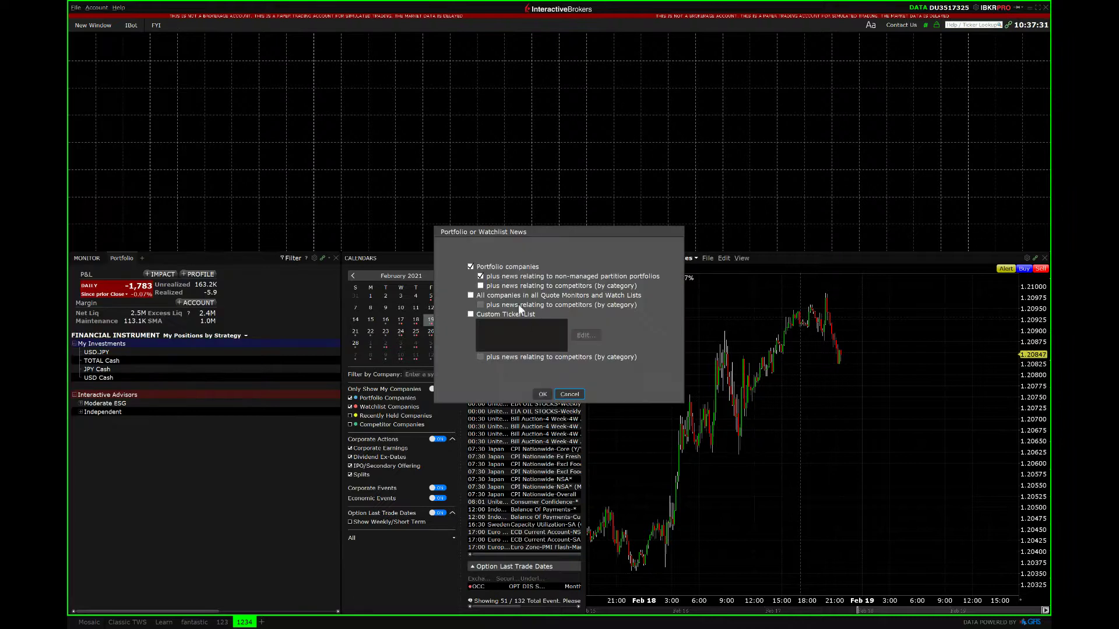
click(495, 285)
click(539, 393)
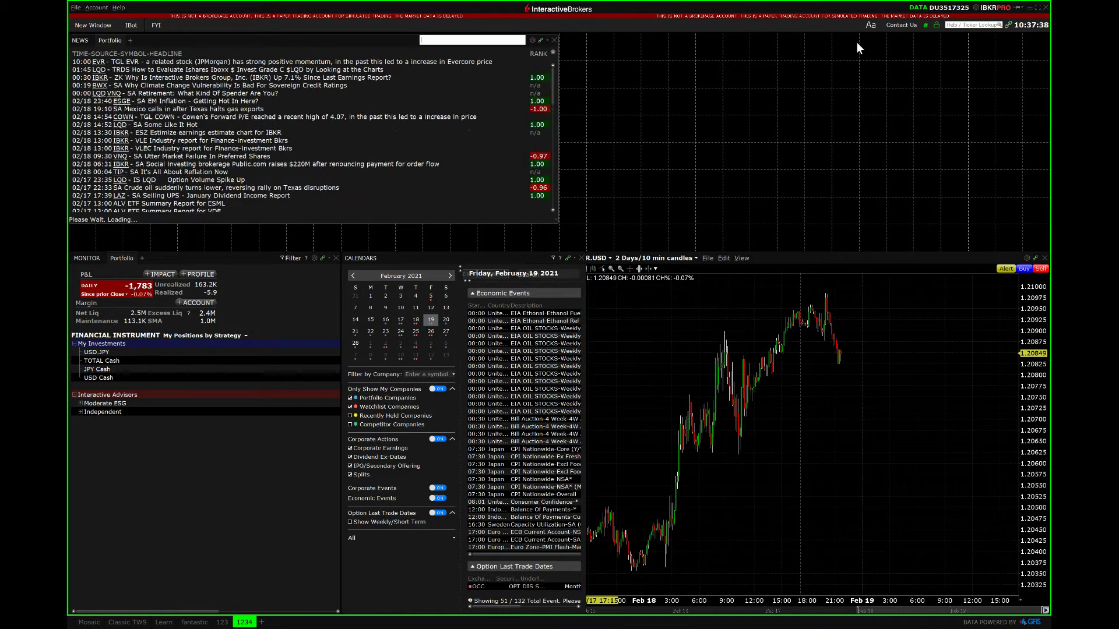
Dock the news panel top-right and lower the Monitor and Calendars tops to match.
click(566, 221)
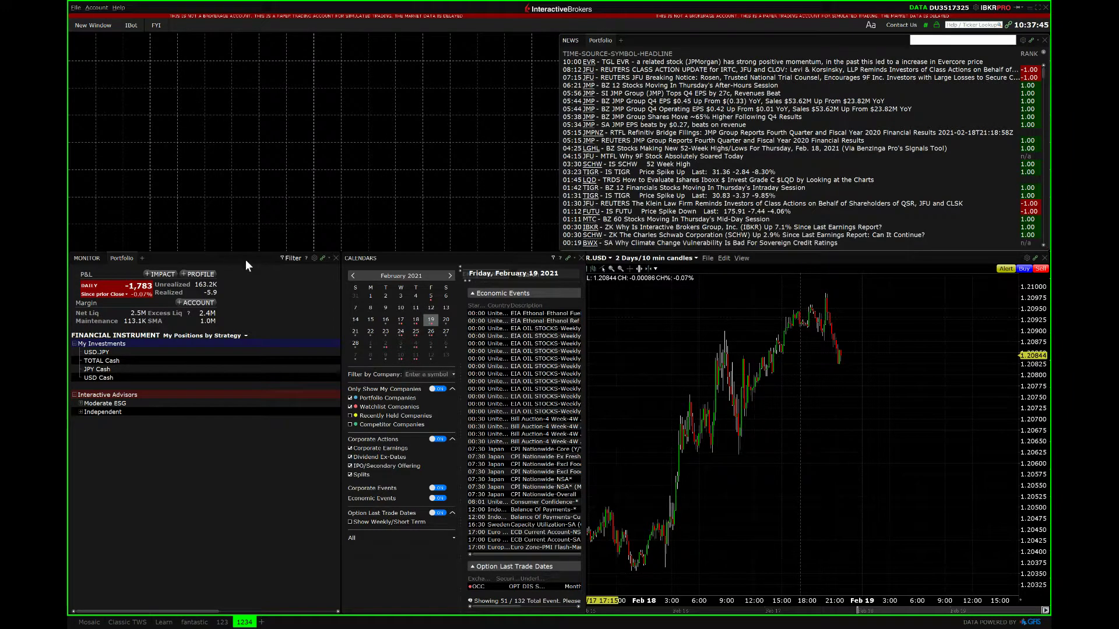
drag(249, 253, 285, 319)
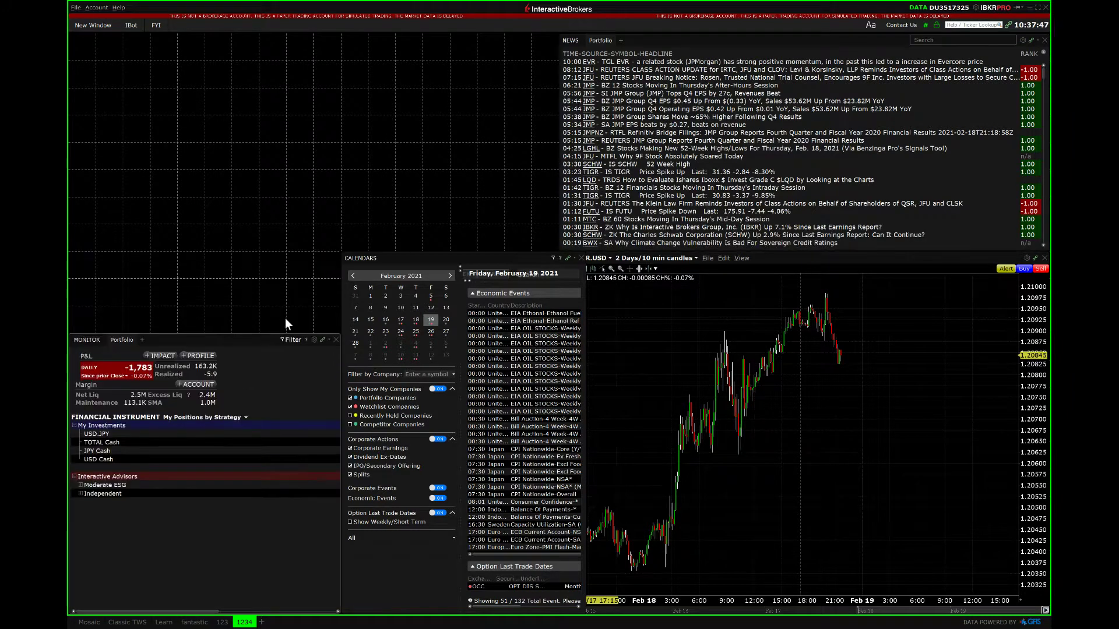
drag(444, 254, 437, 312)
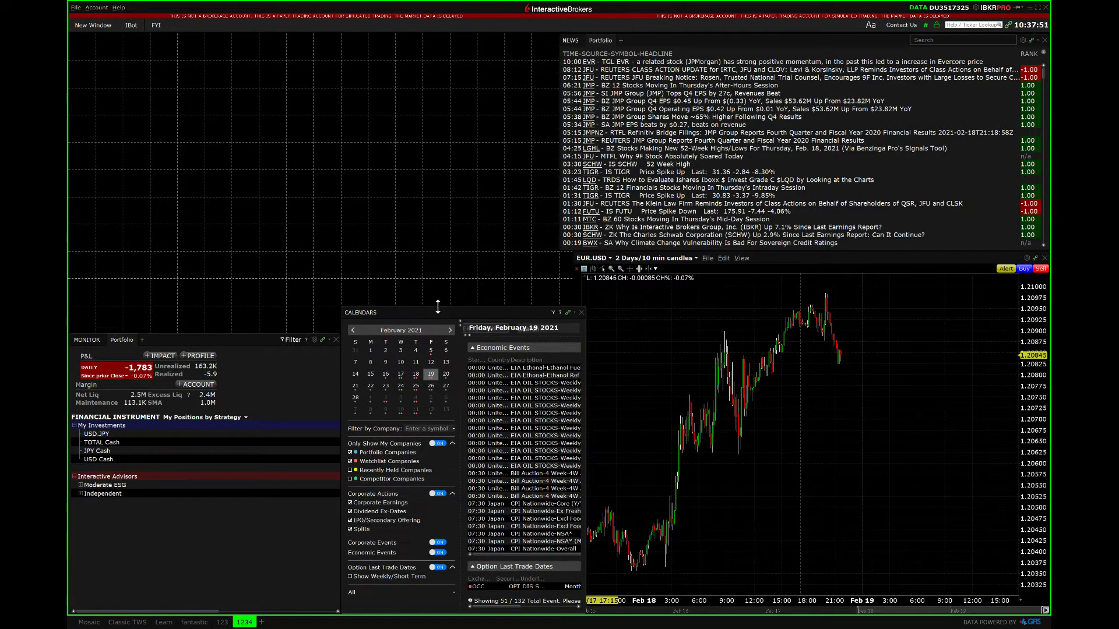
drag(439, 307, 435, 337)
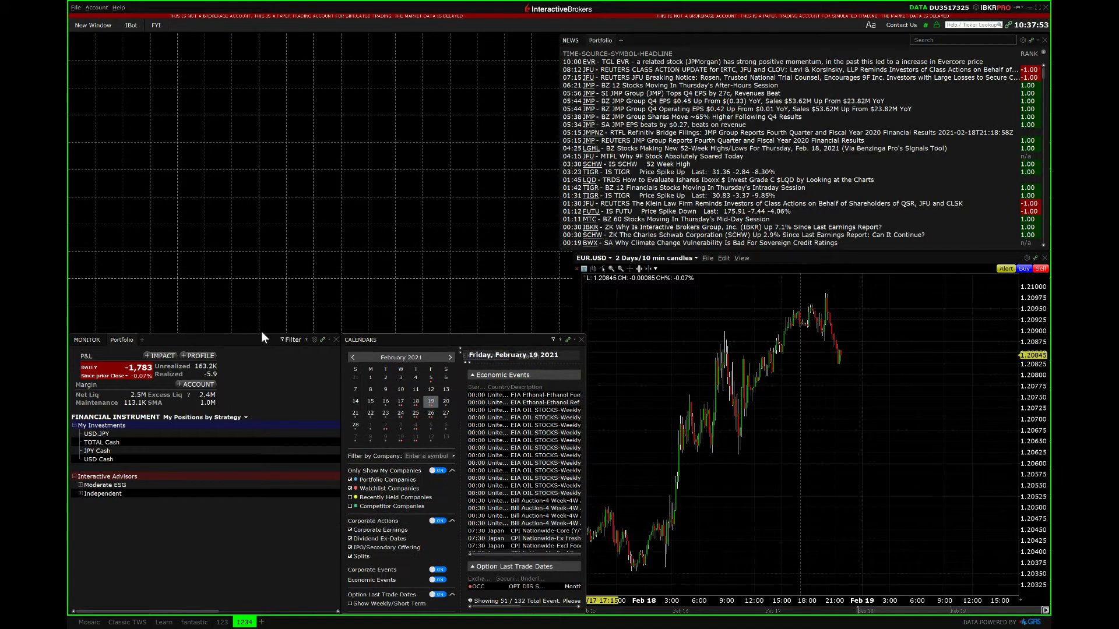
drag(257, 332, 258, 359)
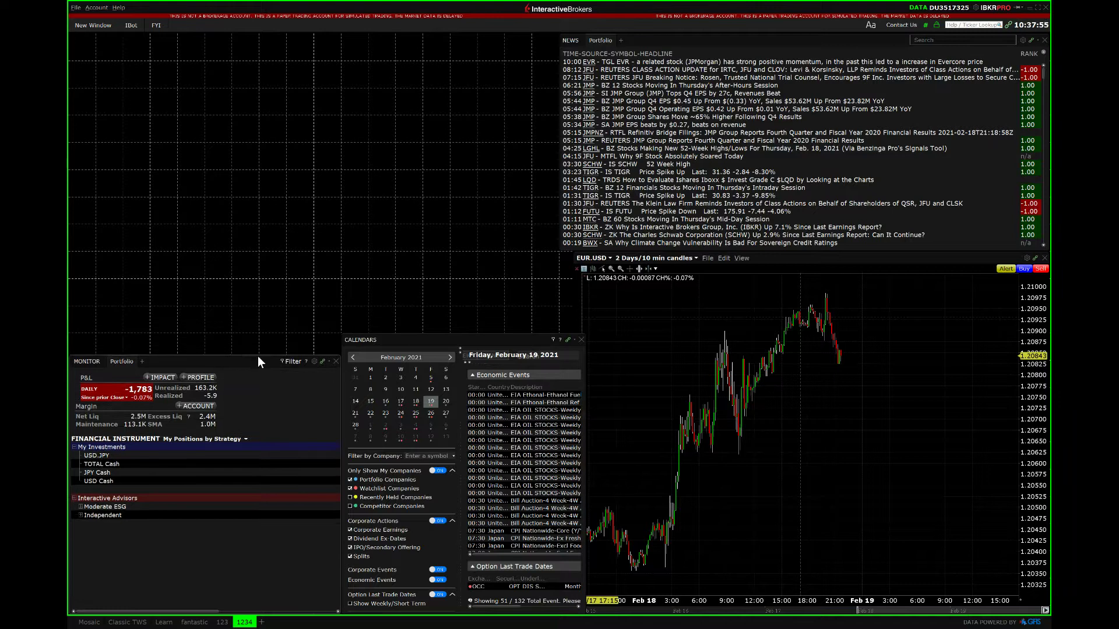
drag(377, 338, 377, 354)
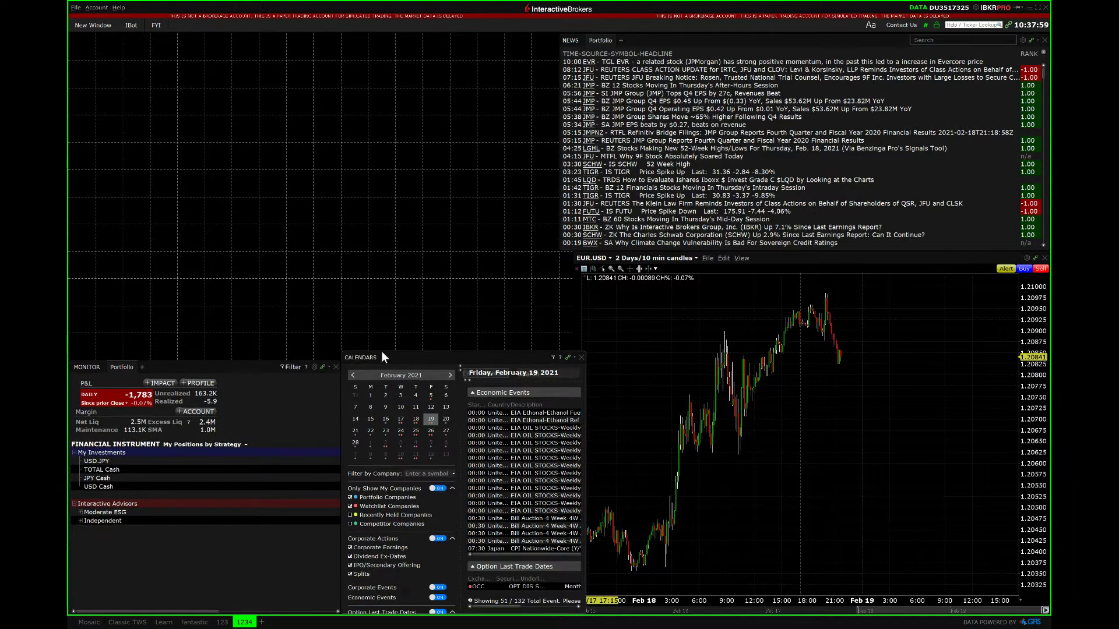
drag(382, 353, 386, 358)
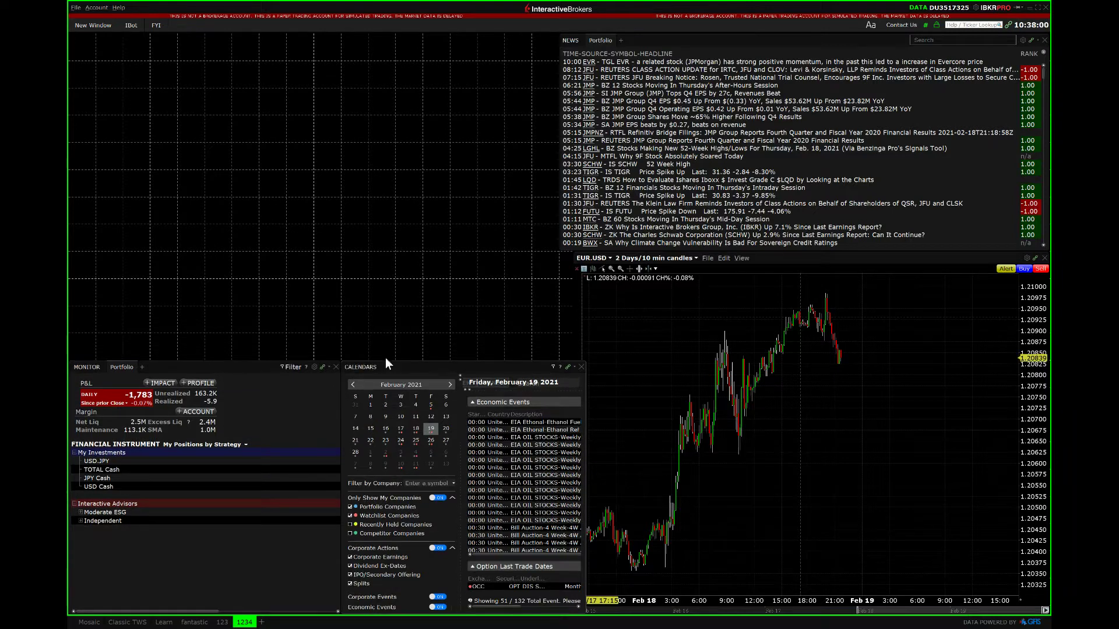
click(95, 25)
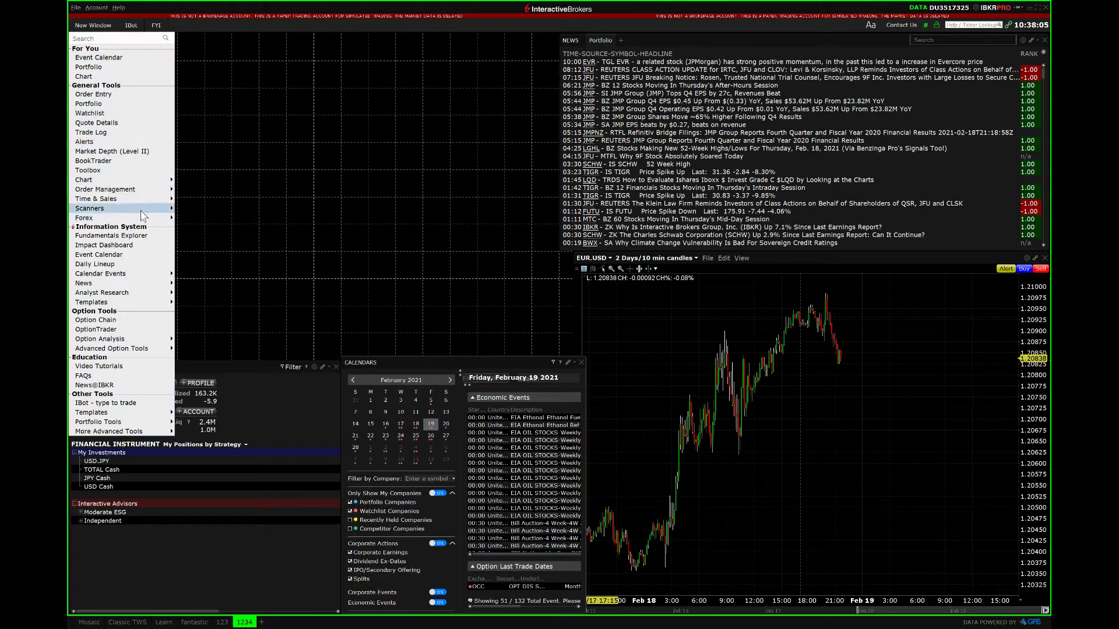
mouse_move(86, 217)
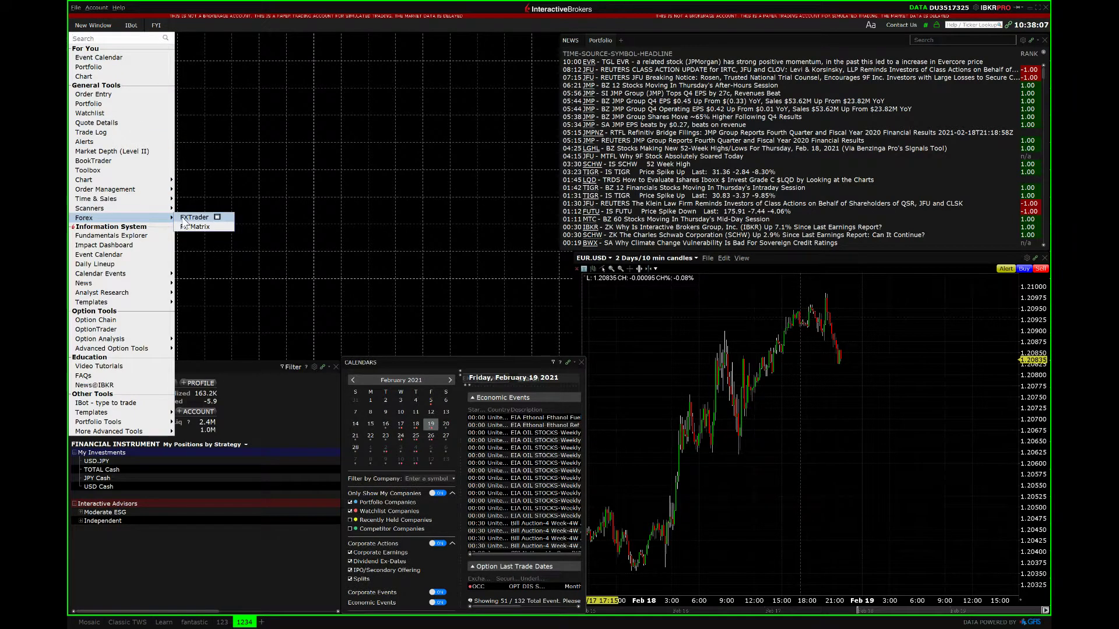
Add an FXTrader panel with enlarged quote tiles and narrow the news panel slightly.
click(182, 221)
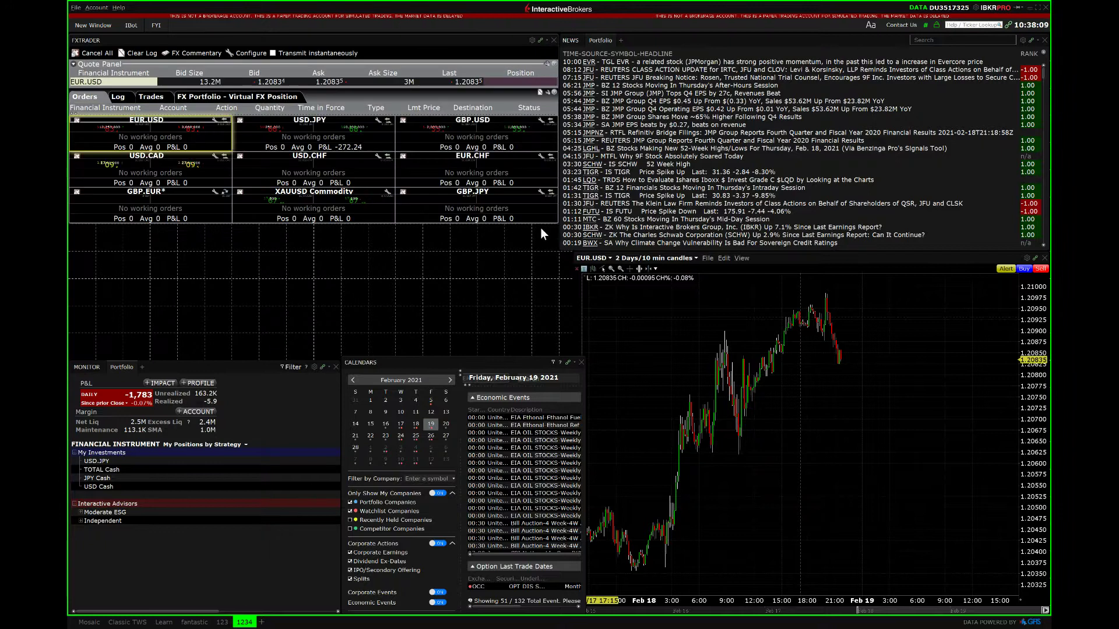
drag(553, 222, 550, 354)
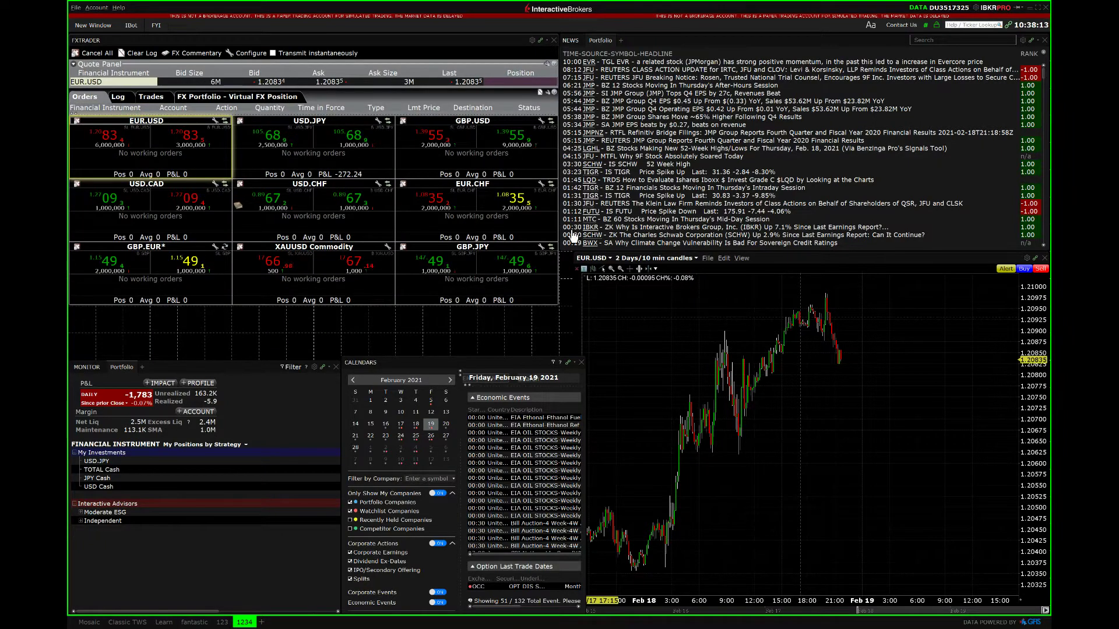
click(569, 210)
drag(568, 210, 577, 214)
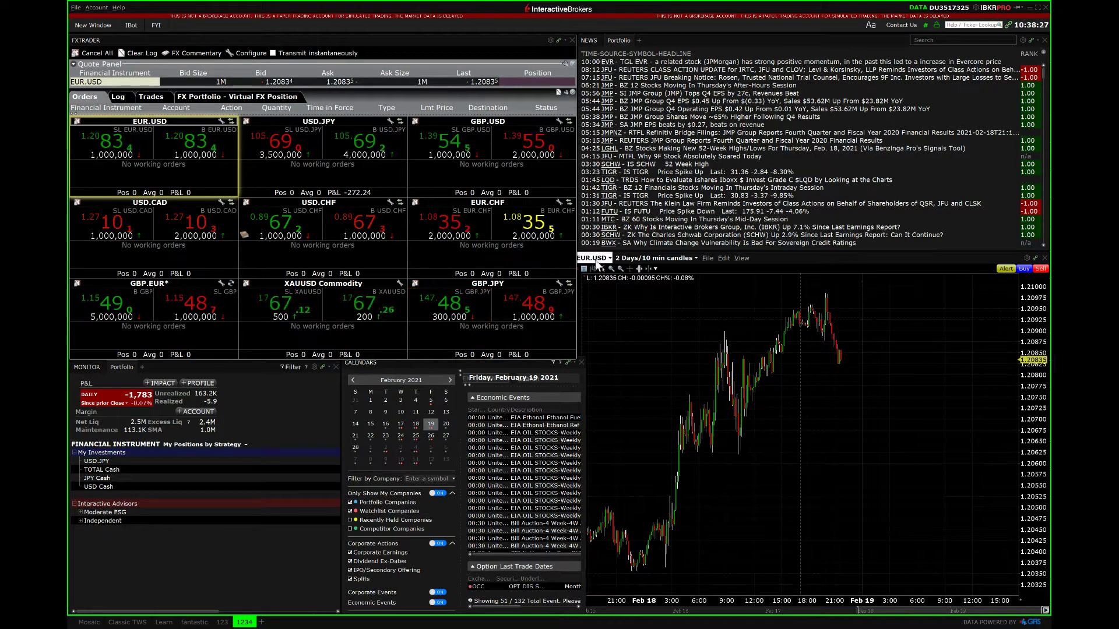
Switch the FX tiles and chart from USD.JPY to USD.CHF, then draw and undo a trendline.
click(346, 119)
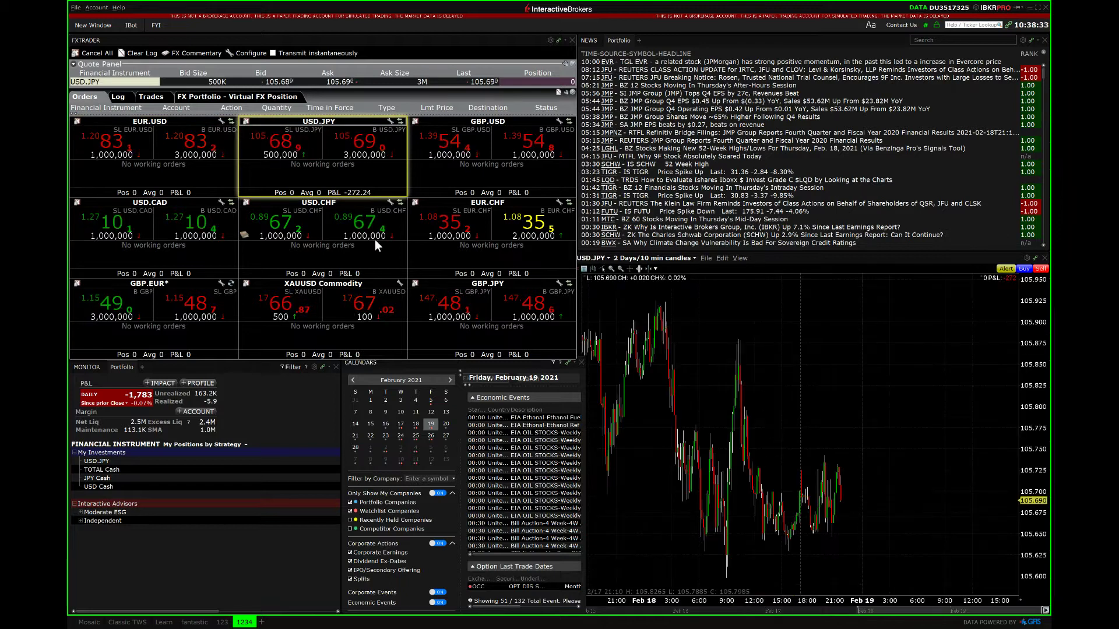
click(330, 202)
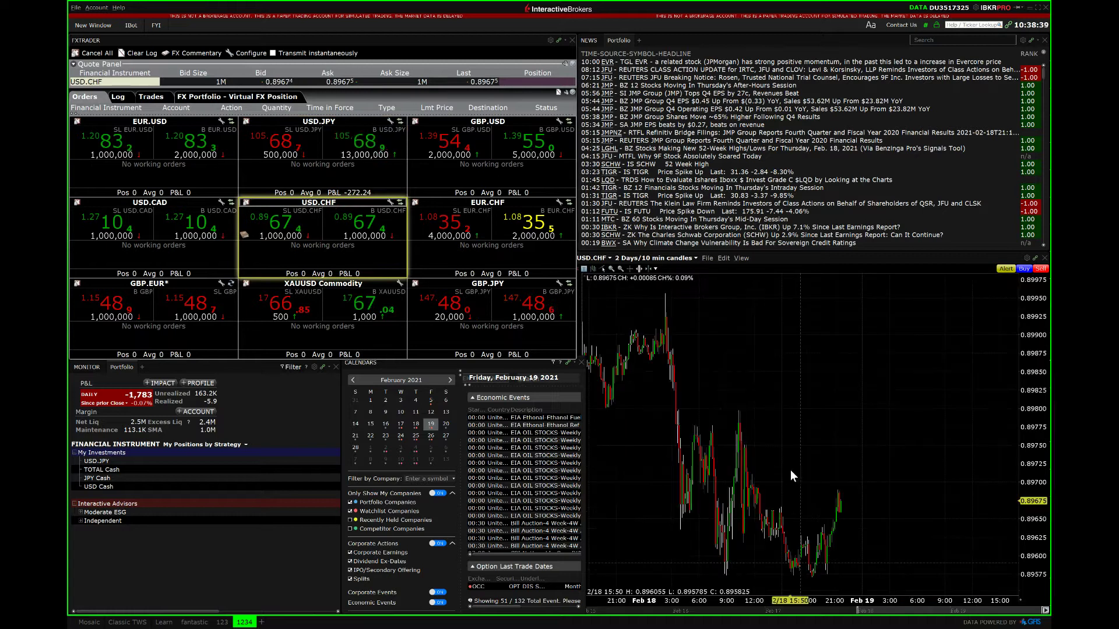
click(601, 271)
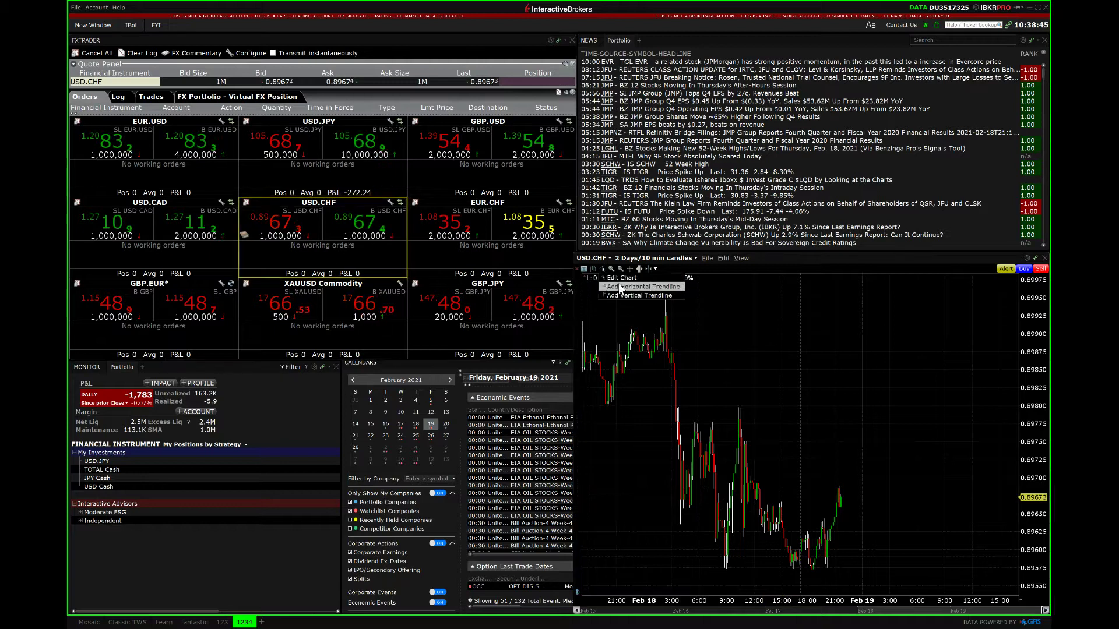
click(623, 287)
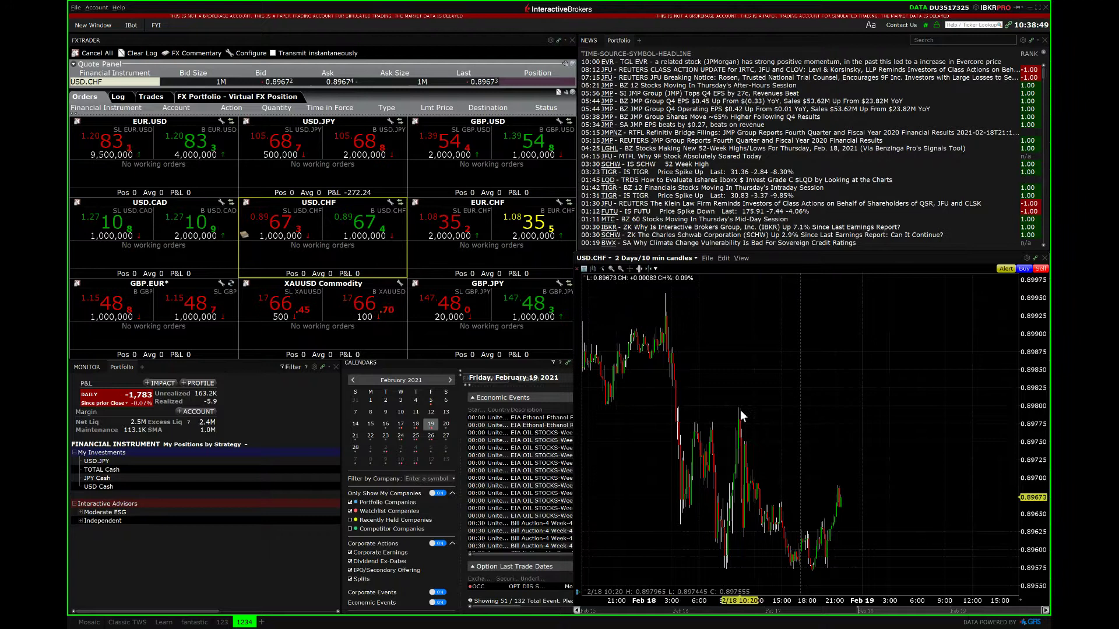
click(666, 310)
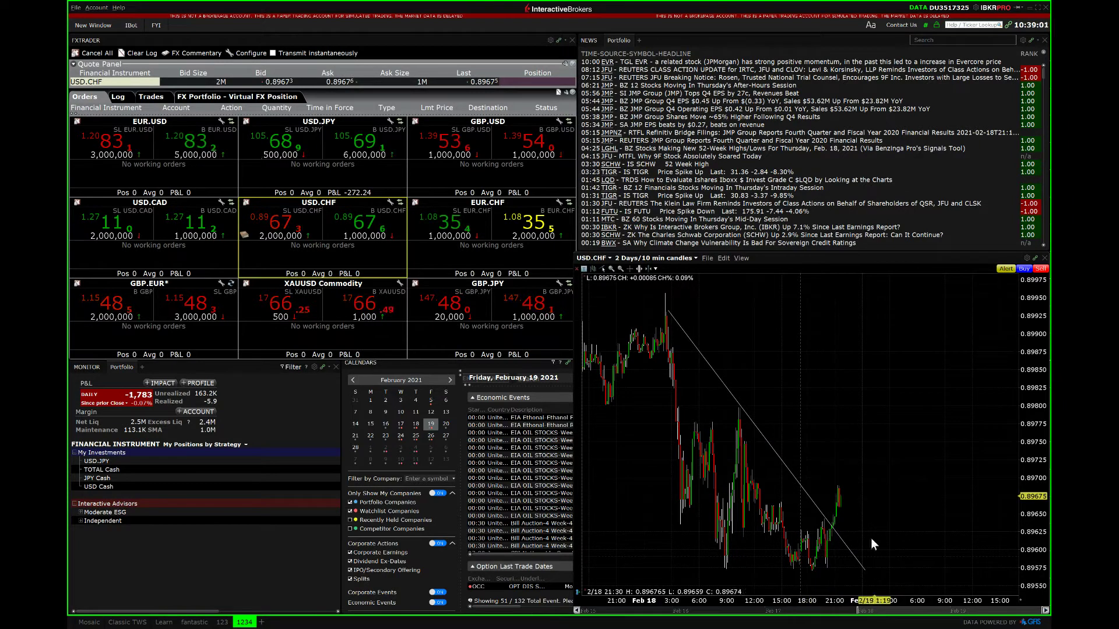
right_click(796, 481)
mouse_move(835, 454)
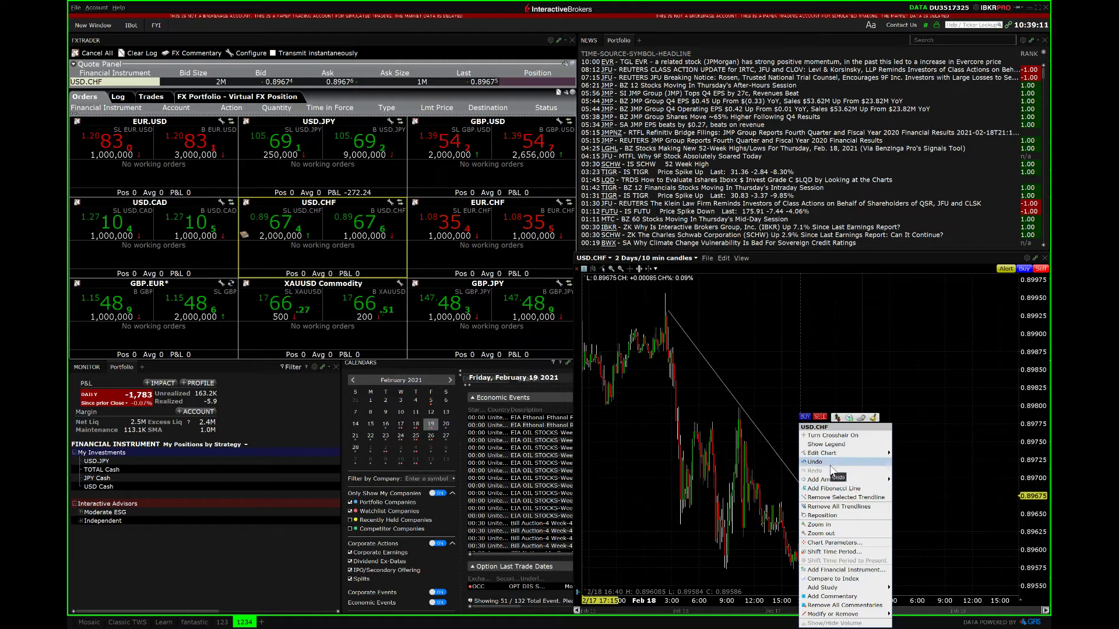
click(840, 496)
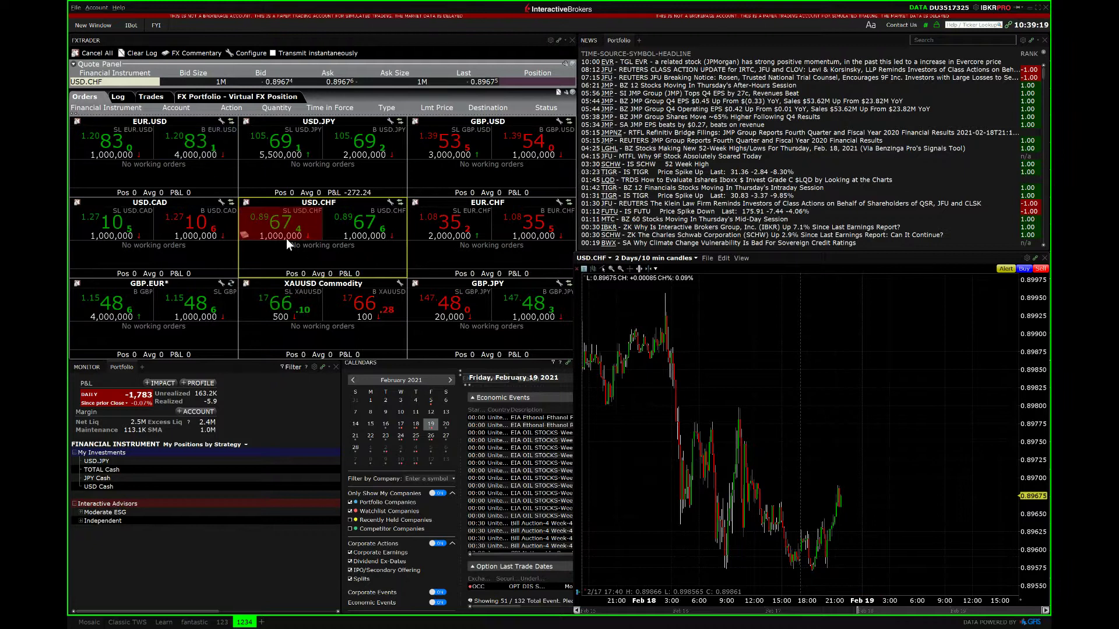
Stage a USD.CHF buy order: 1K quantity, DAY, market type.
click(341, 225)
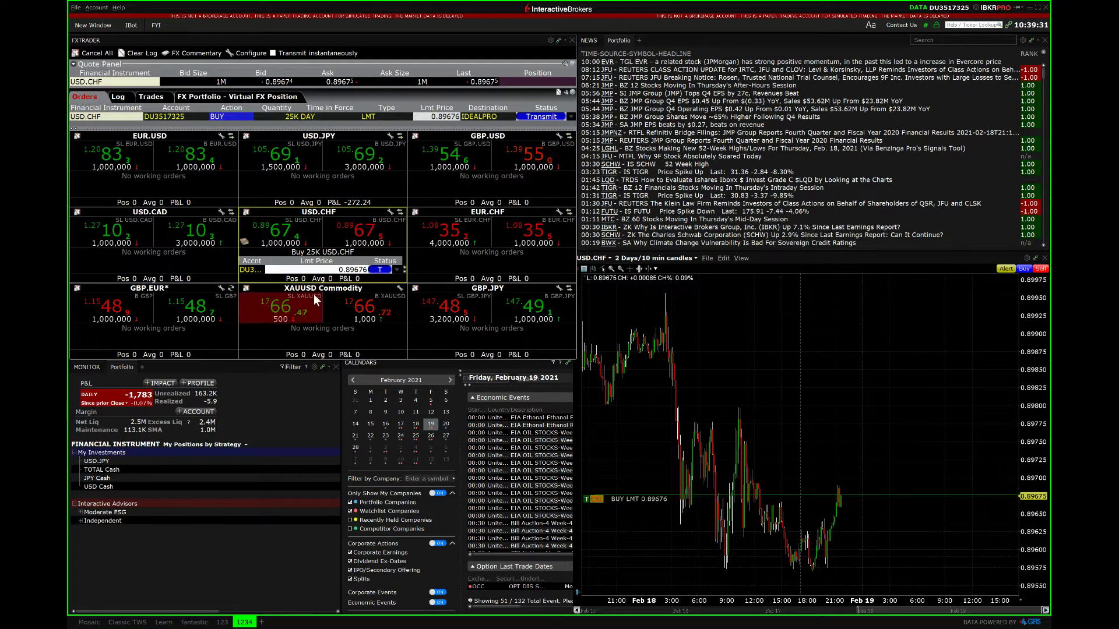
click(297, 116)
scroll(335, 166, down, 4)
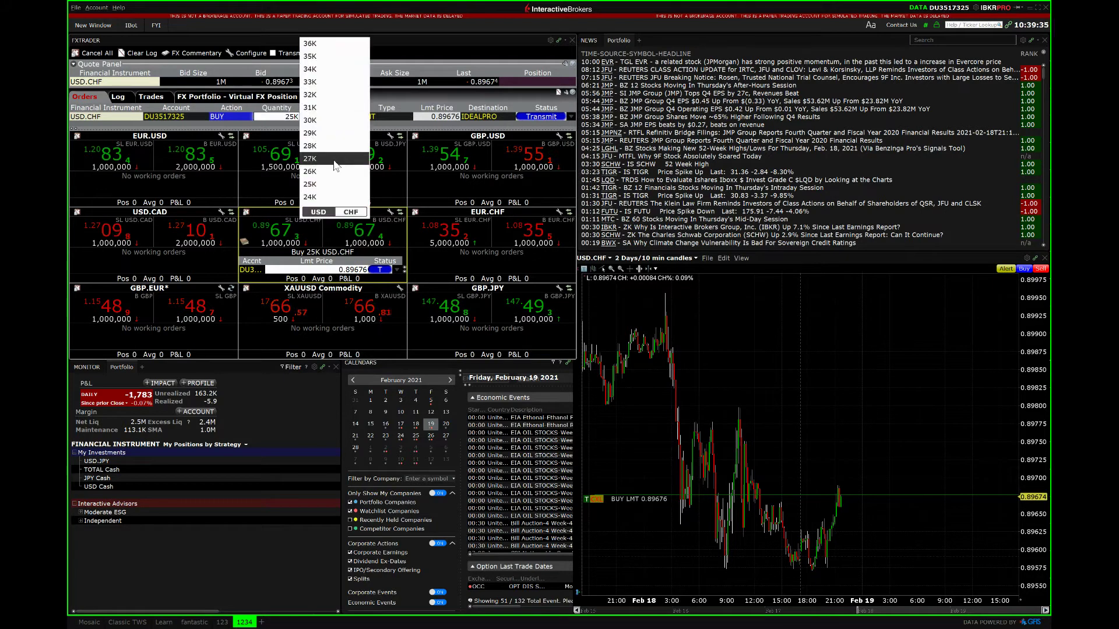
scroll(332, 166, down, 5)
scroll(329, 168, down, 5)
scroll(323, 171, down, 5)
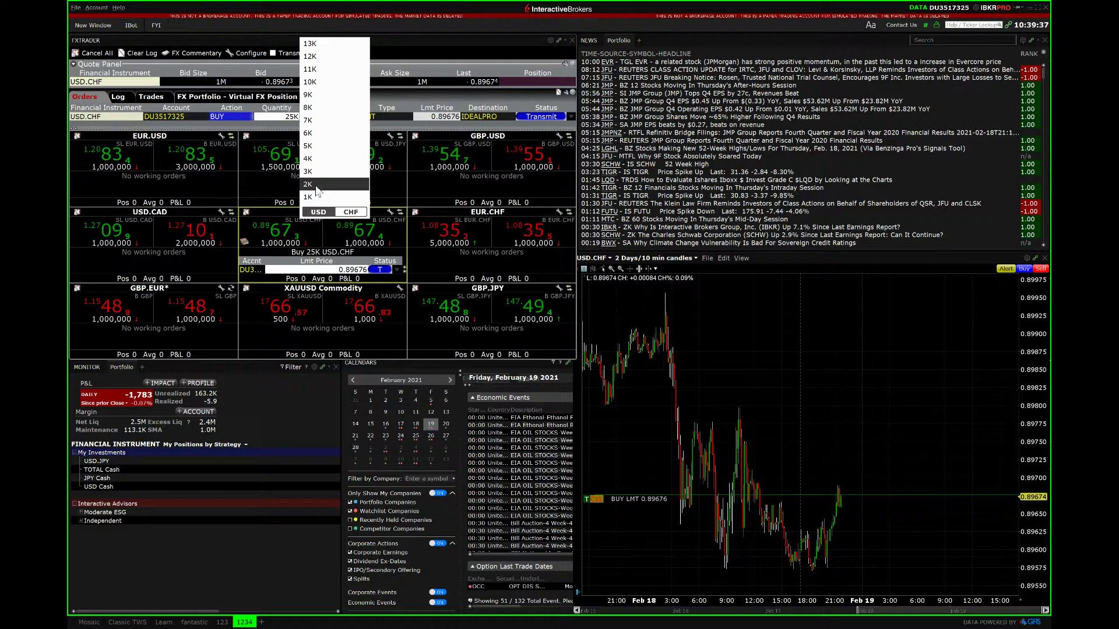
scroll(319, 194, down, 1)
click(319, 197)
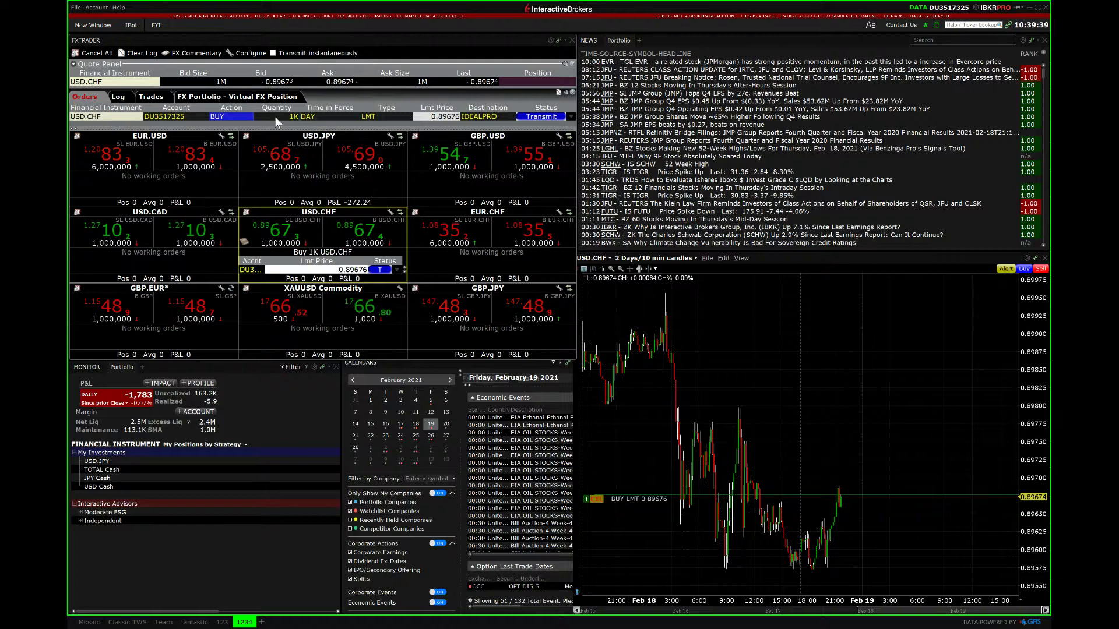
click(315, 120)
click(315, 128)
click(377, 117)
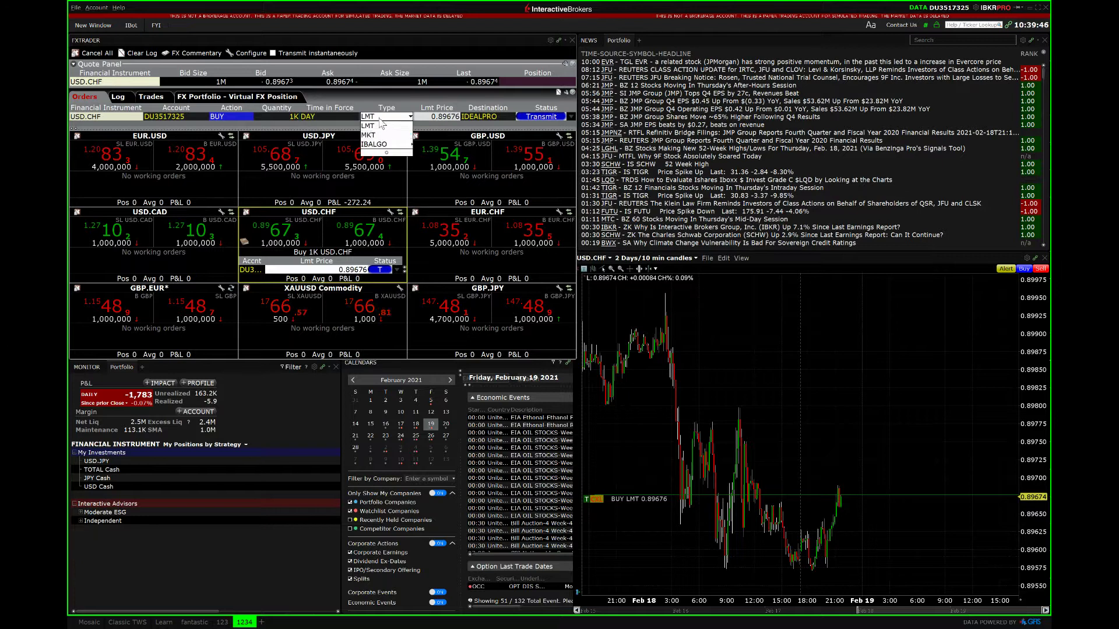
click(382, 136)
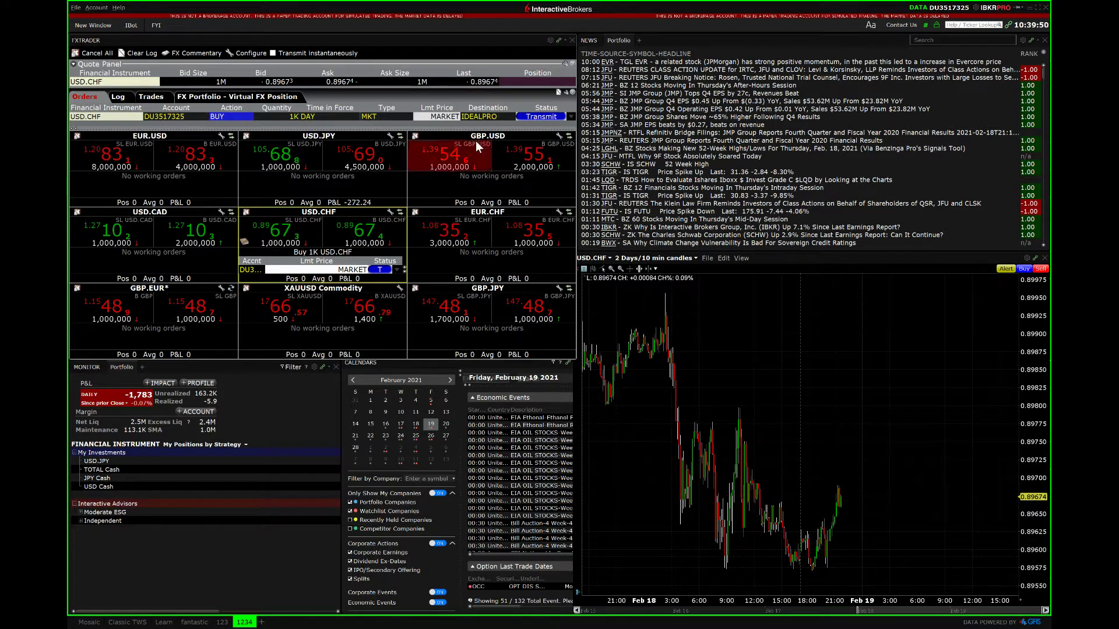
Transmit the buy, suppress the confirmation and odd-lot warnings, and override to fill.
click(533, 116)
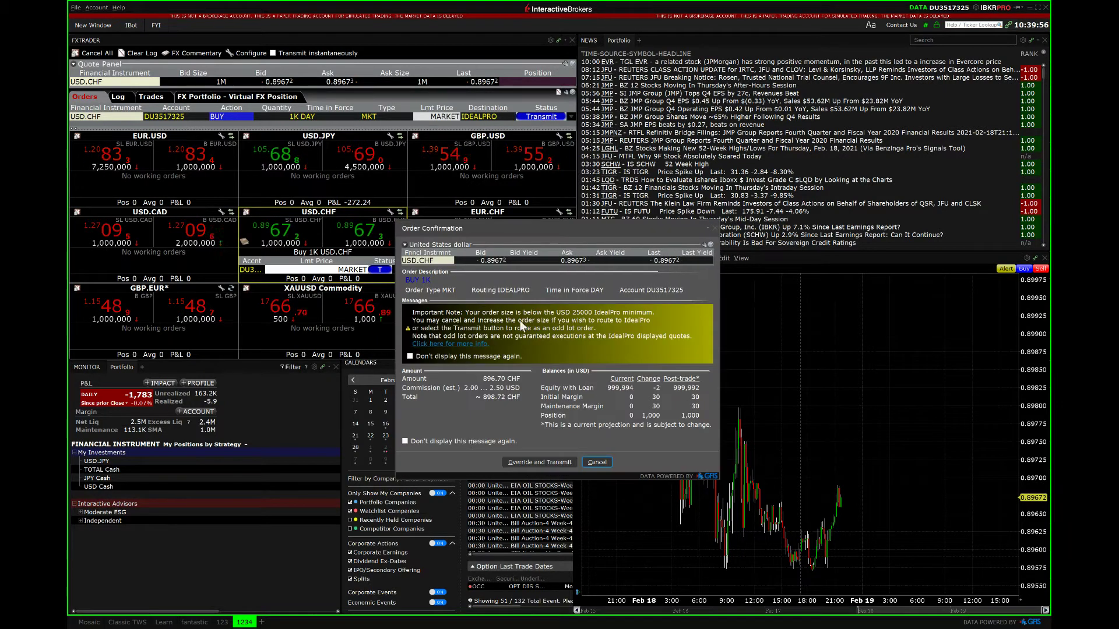
click(467, 439)
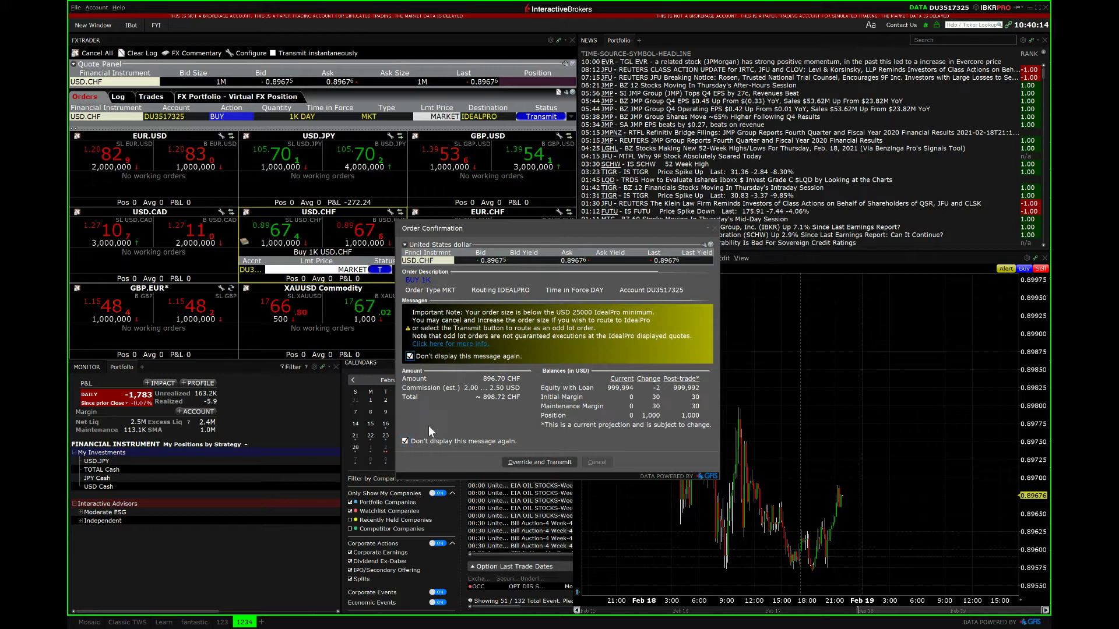
click(430, 440)
click(551, 462)
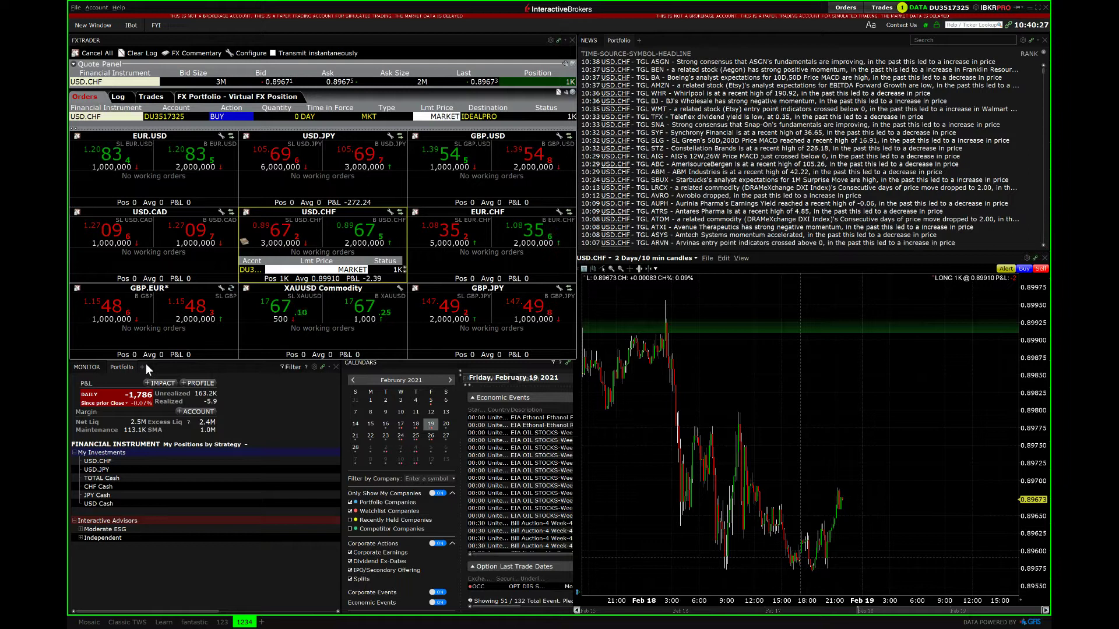
Lock and save the 1234 Mosaic layout, then switch to the Classic TWS layout.
click(126, 621)
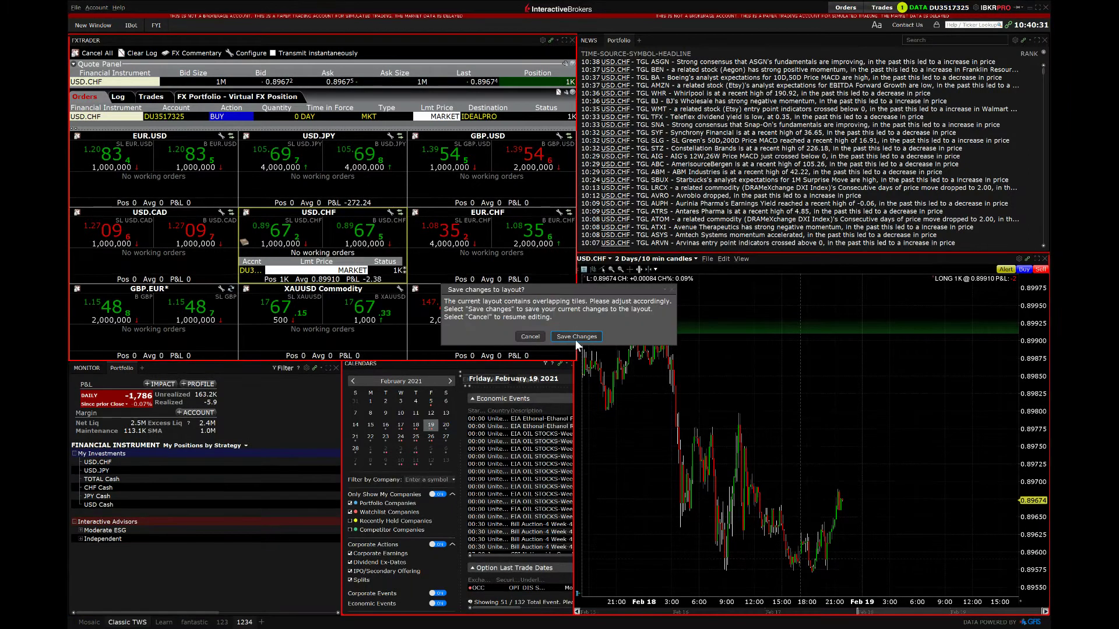
click(531, 338)
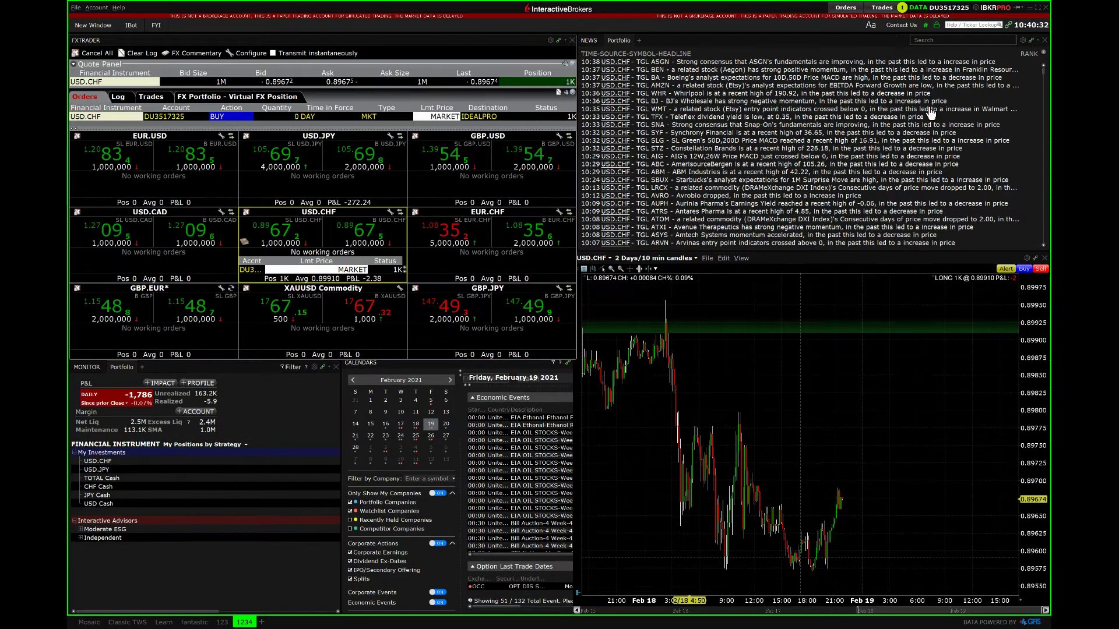
click(934, 23)
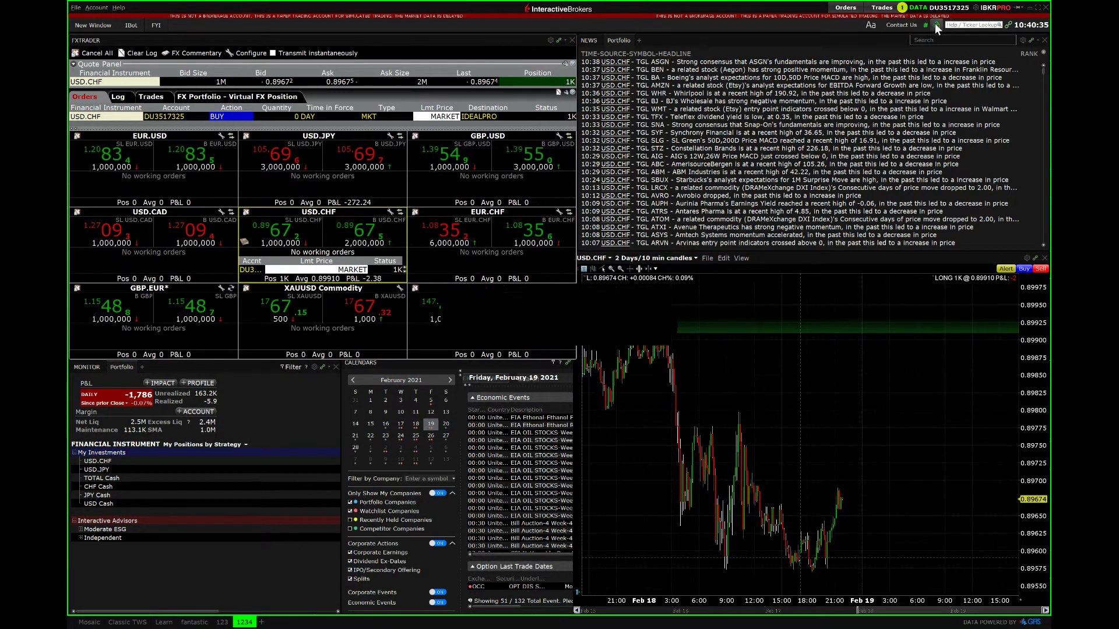
click(573, 338)
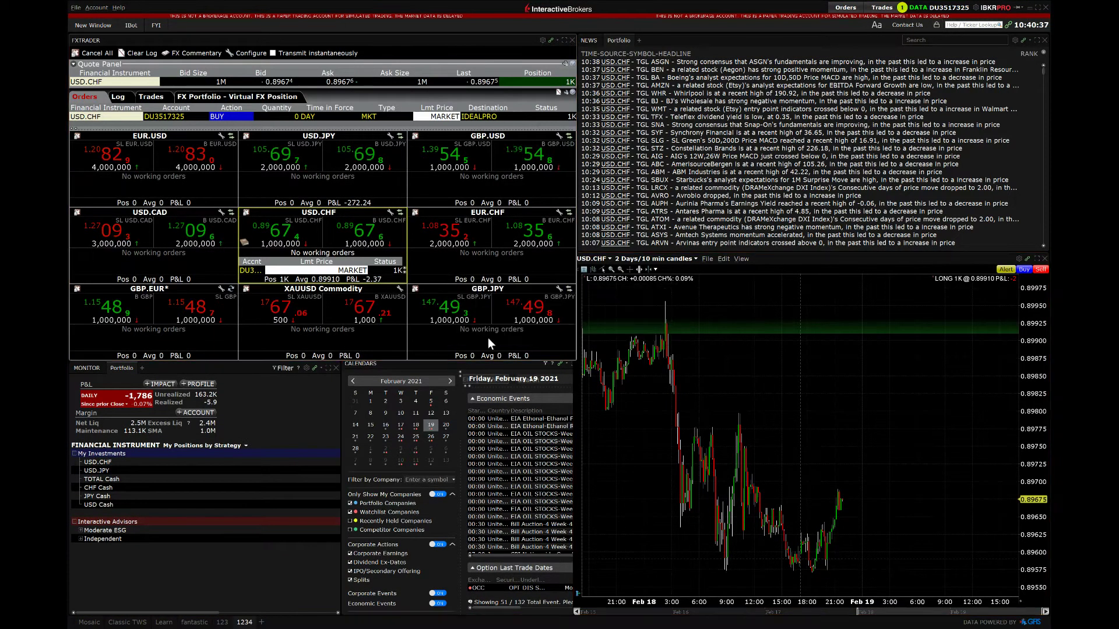
click(143, 623)
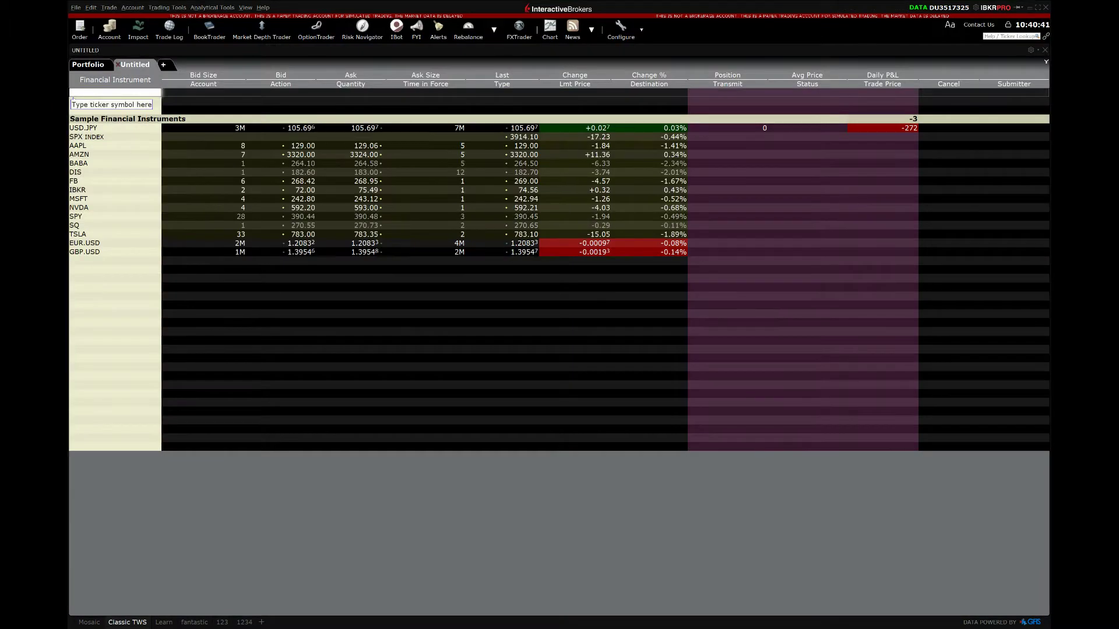
Show the Classic TWS Portfolio tab with the 1K USD.CHF holding.
click(90, 65)
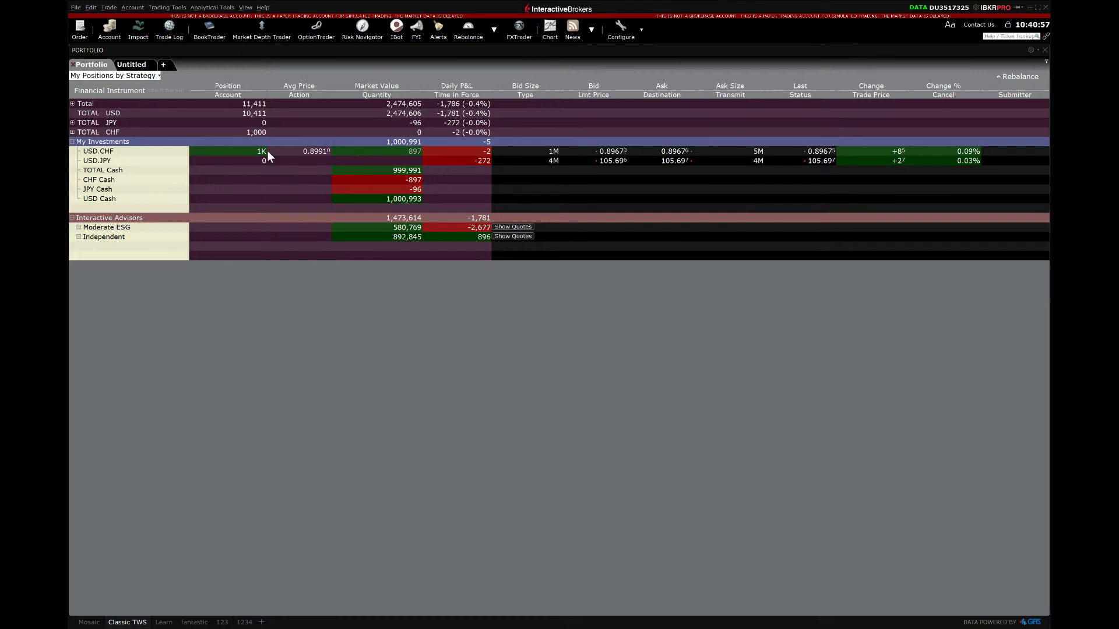
Close the USD.CHF position and transmit the 1K sell limit order at 0.89670, confirming both prompts.
right_click(410, 151)
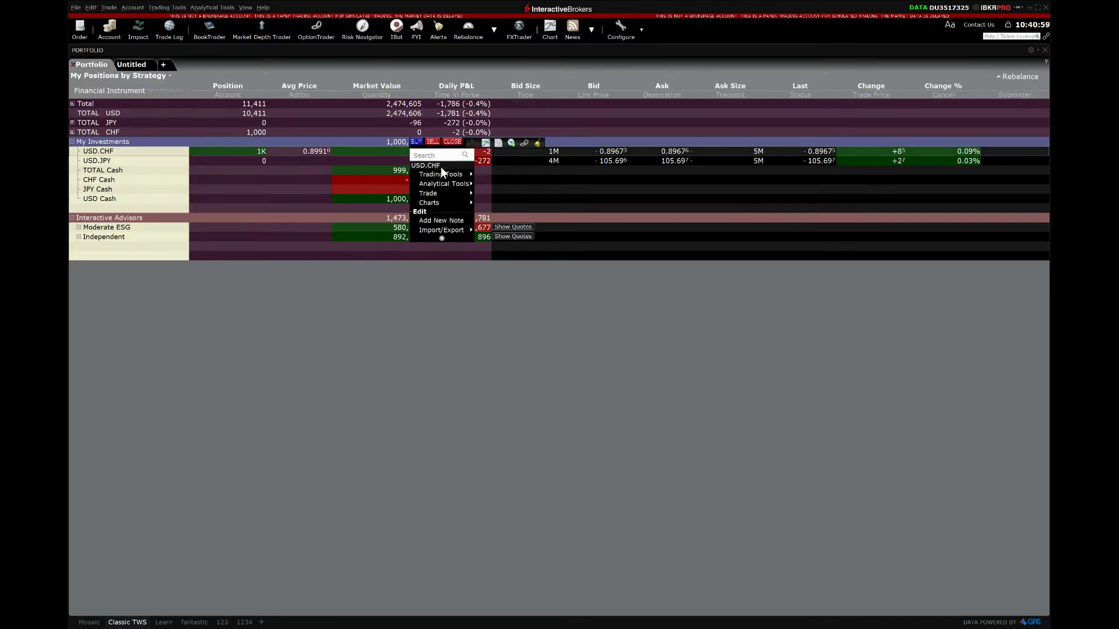
mouse_move(429, 192)
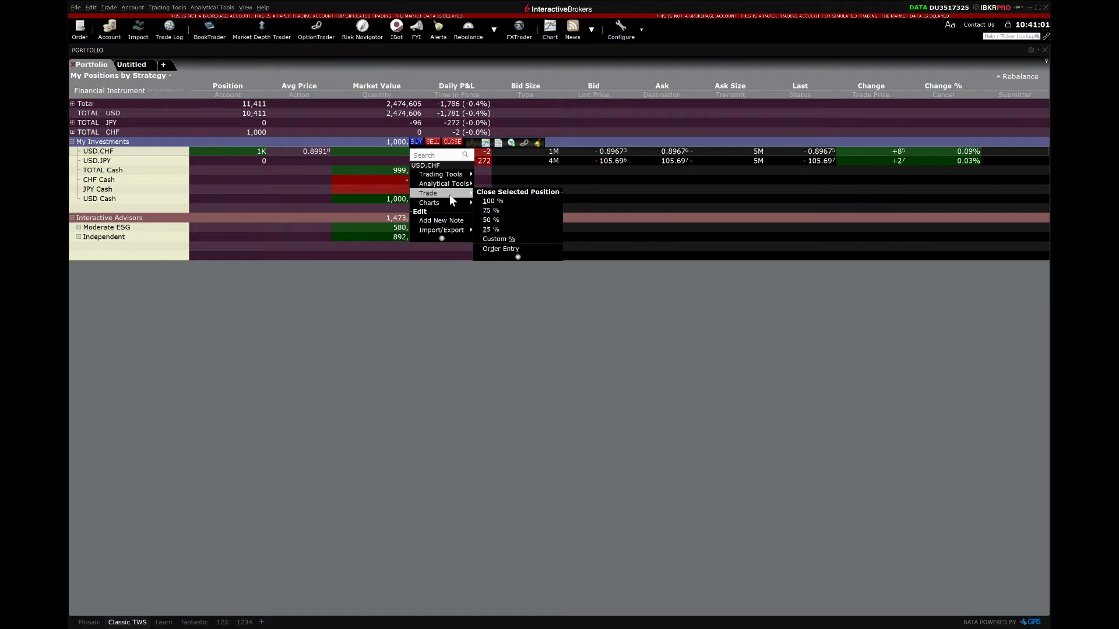
right_click(340, 150)
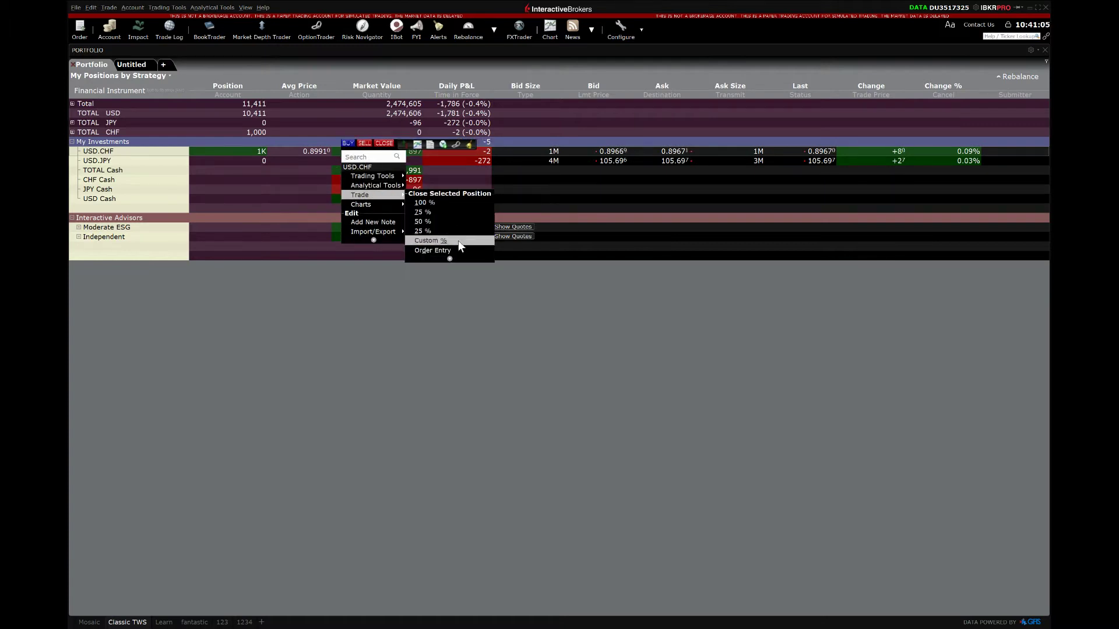
click(446, 204)
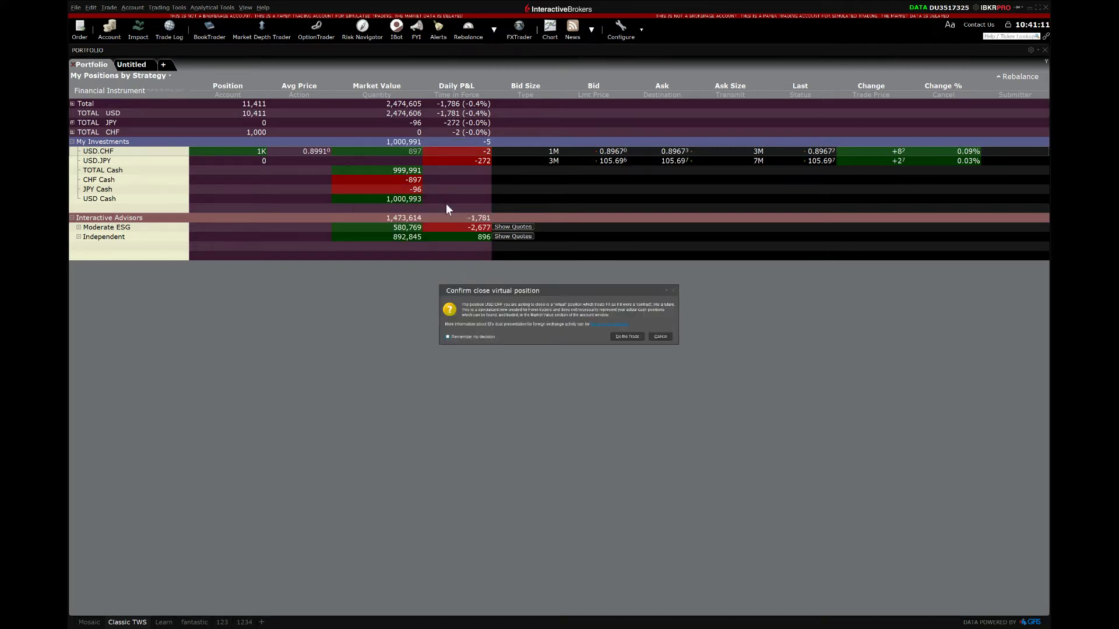
click(625, 337)
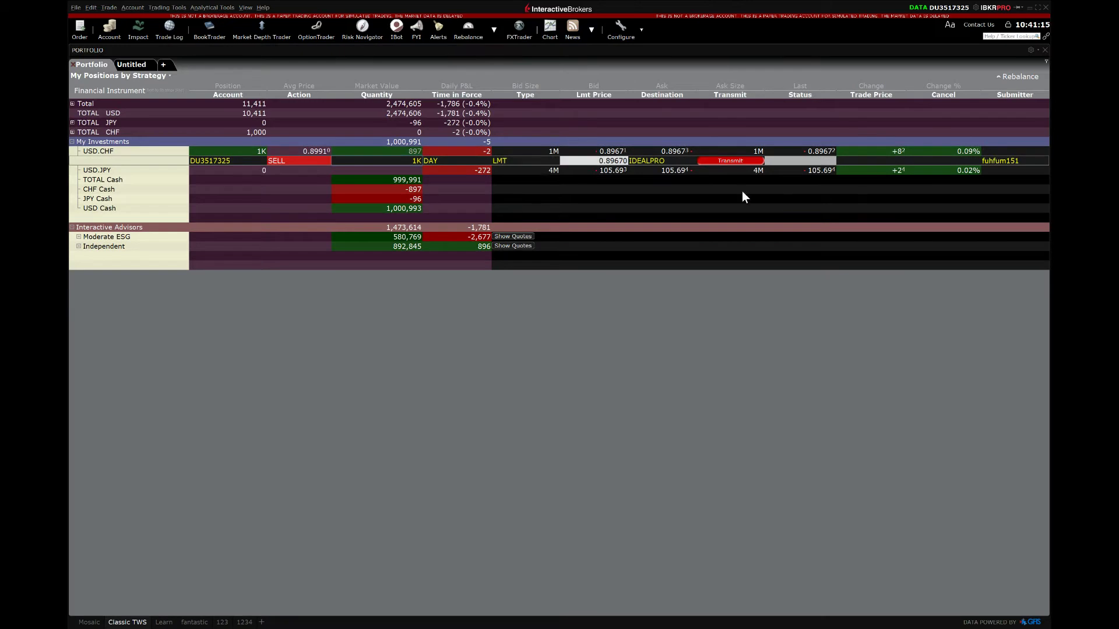
click(715, 161)
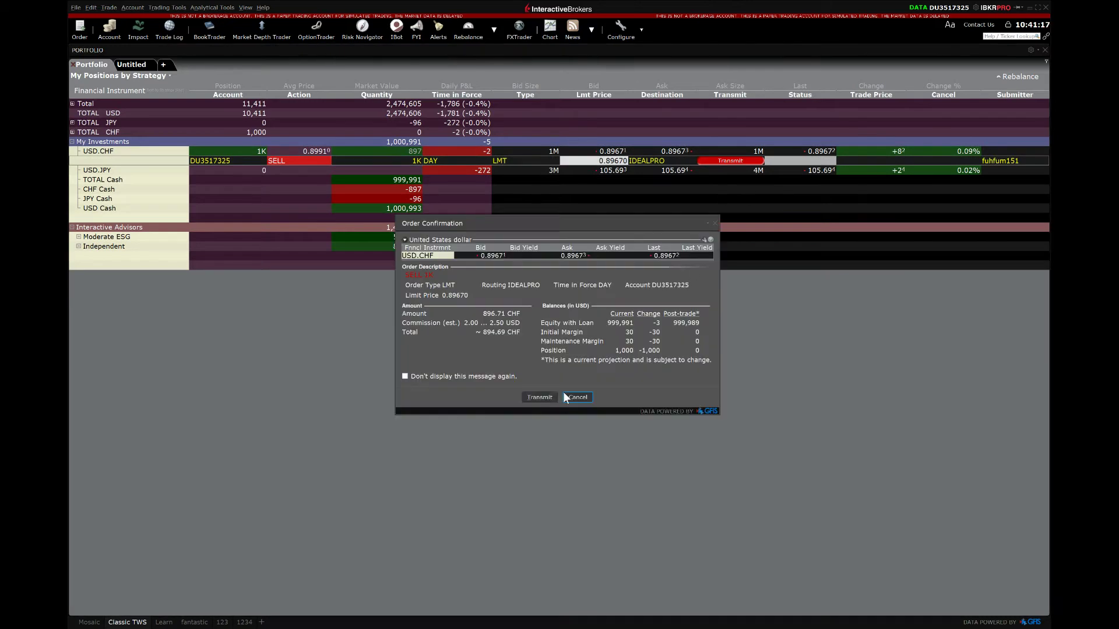
click(538, 398)
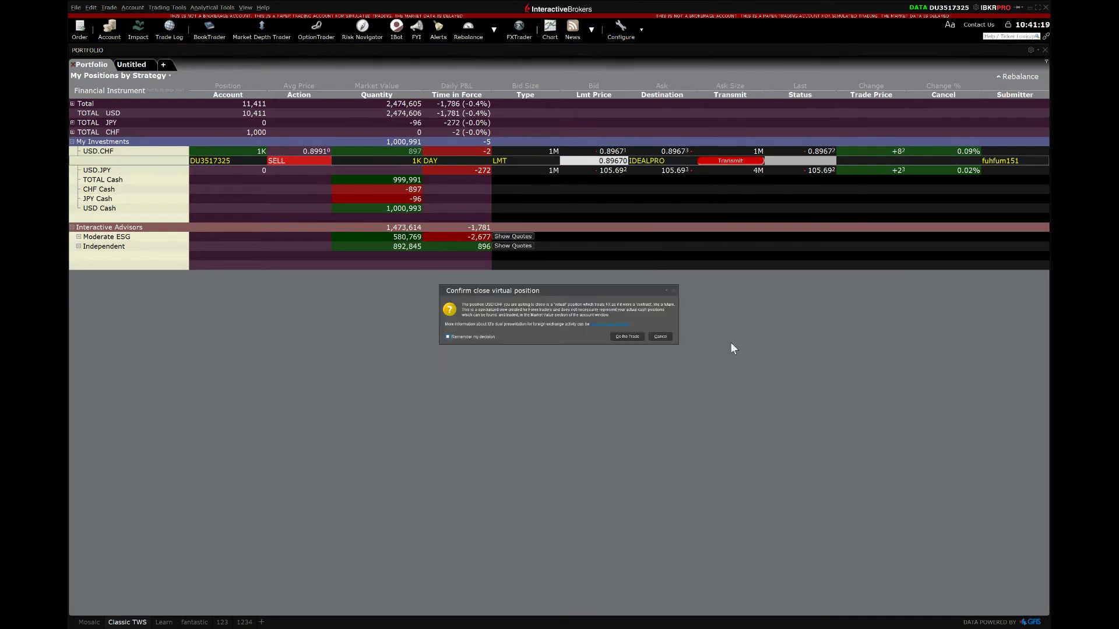
click(627, 337)
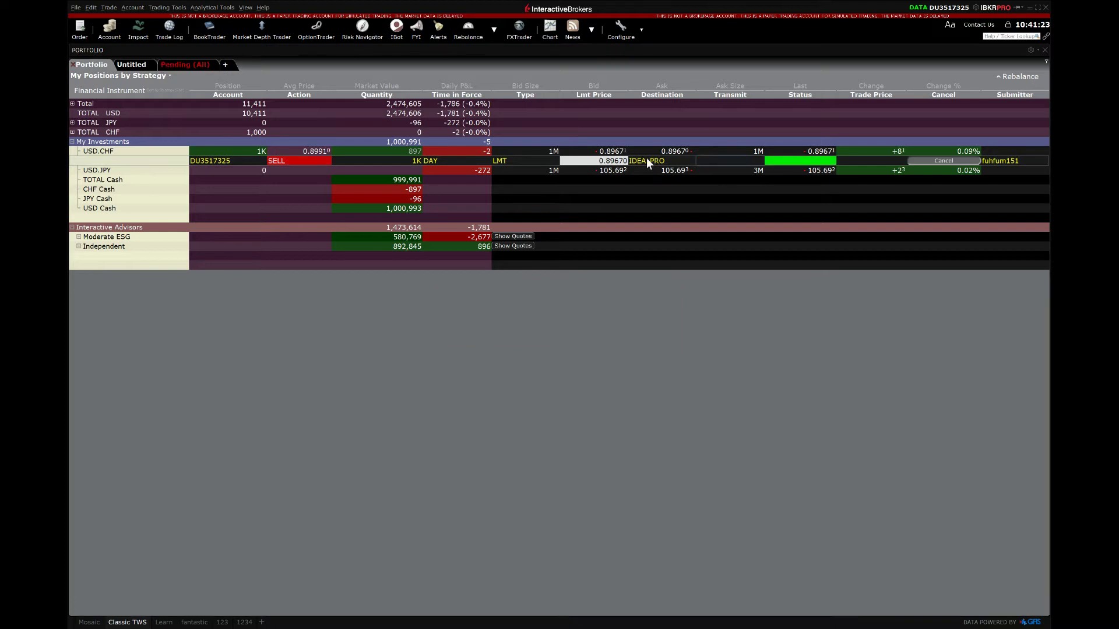